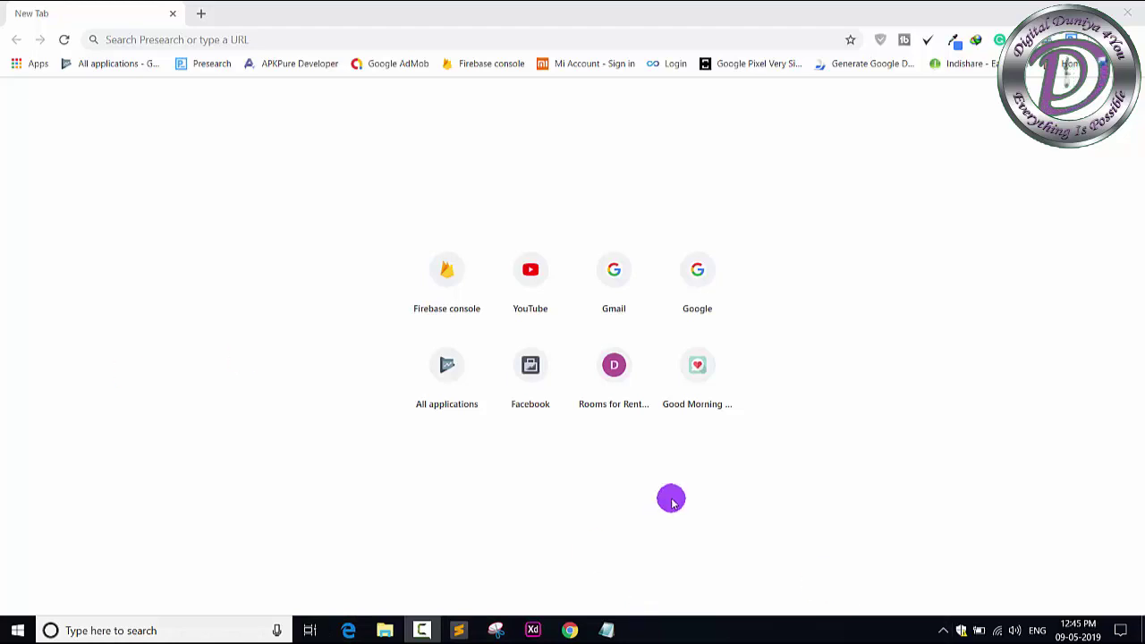
Open the Facebook Monetisation Manager login page and log in with the saved account credentials.
left_click(547, 384)
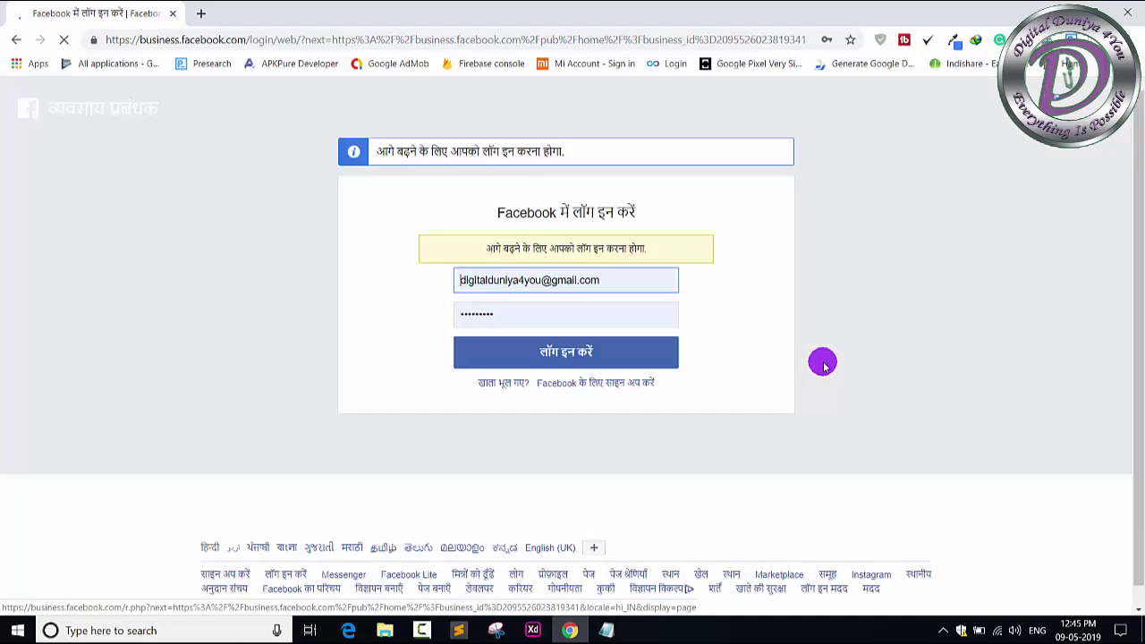
left_click(587, 352)
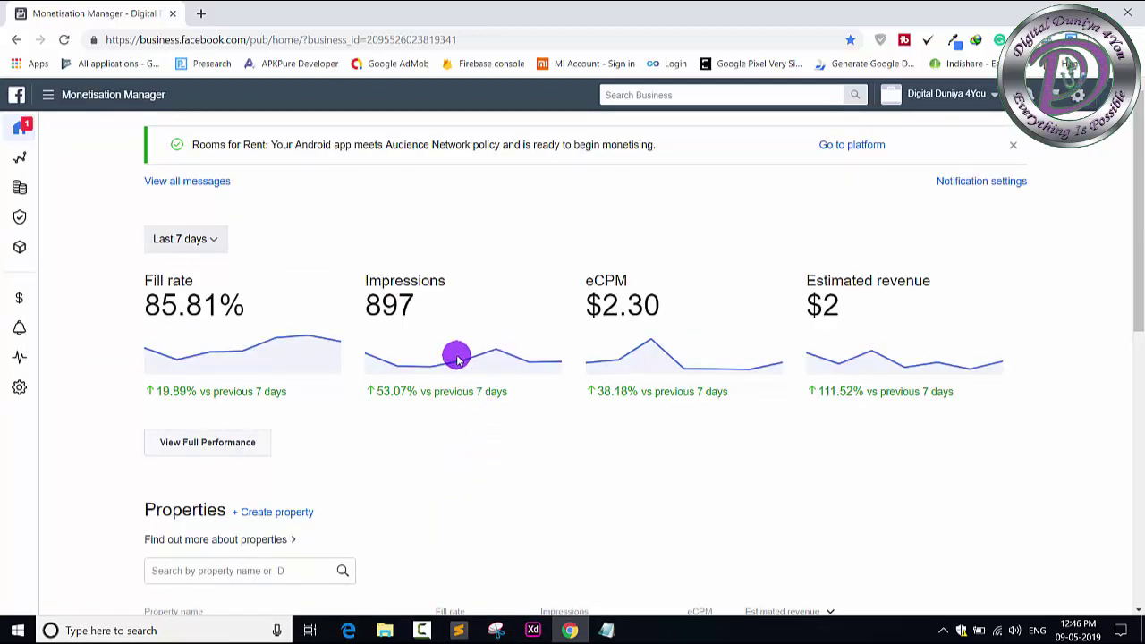
Create a new property named Text to Speech, taking the app name from the package name noted in Notepad.
scroll(292, 362, "down", 3)
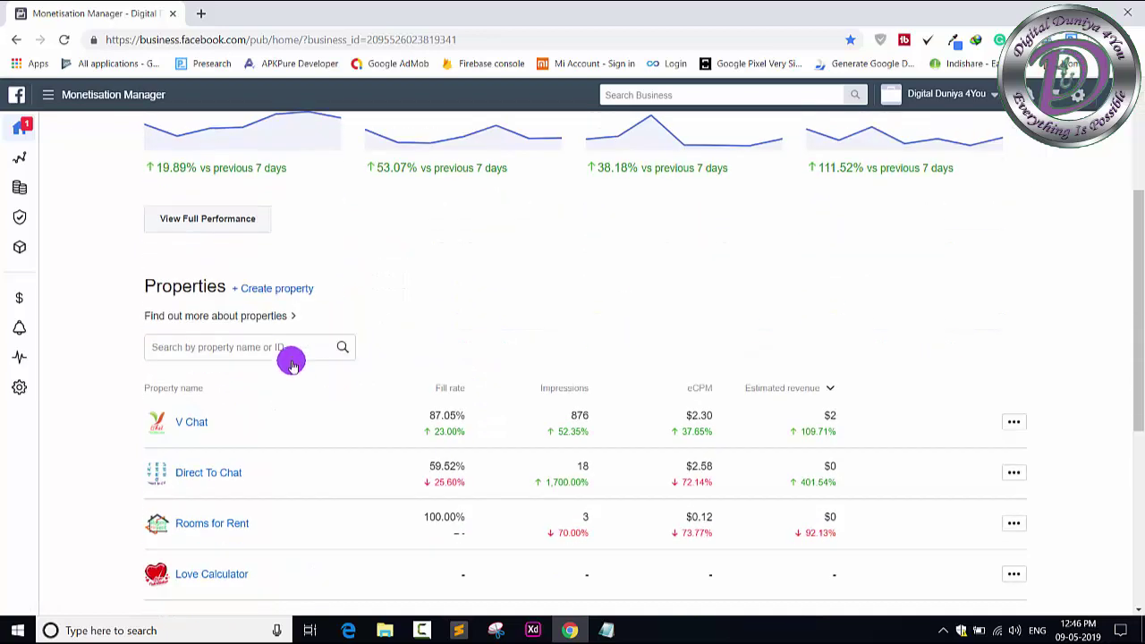
scroll(298, 359, "down", 1)
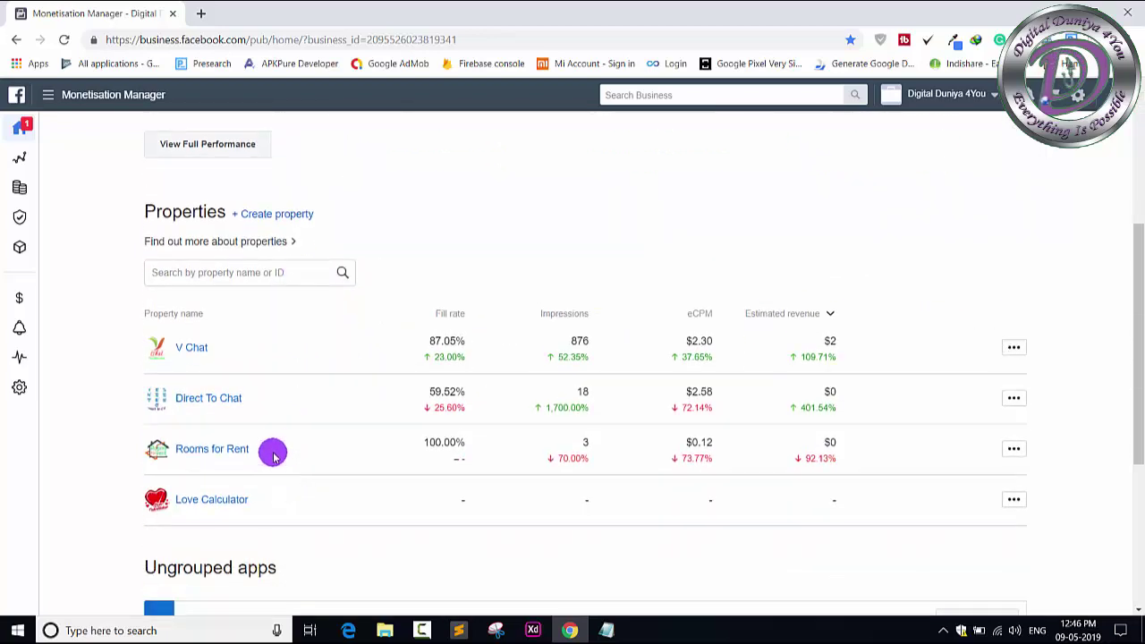
scroll(245, 385, "up", 1)
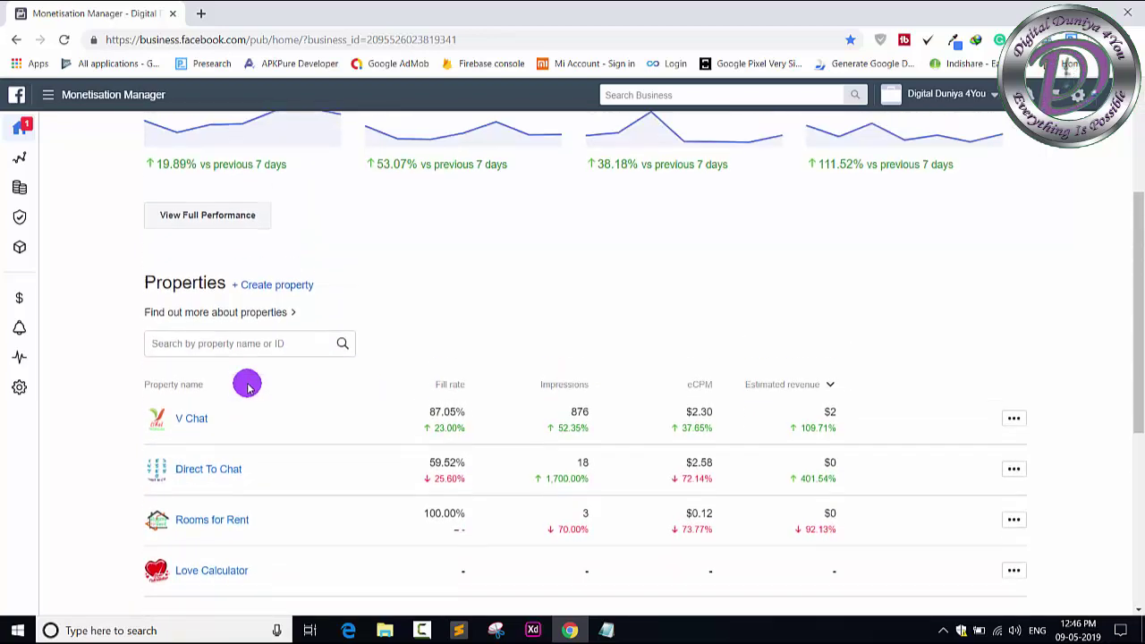
left_click(255, 288)
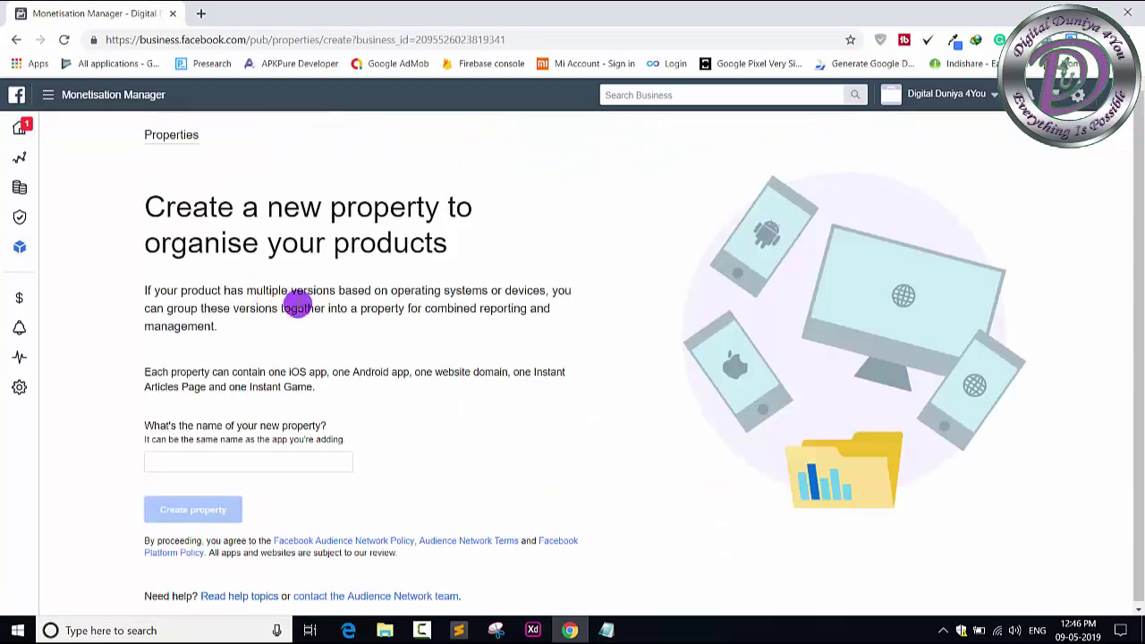
left_click(189, 464)
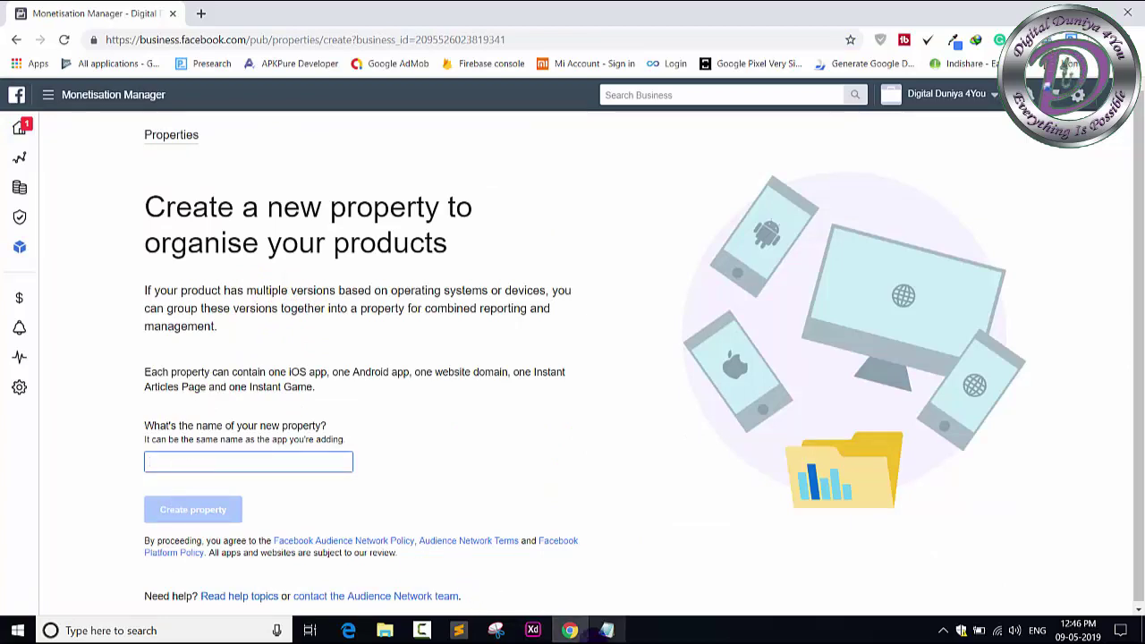
left_click(606, 630)
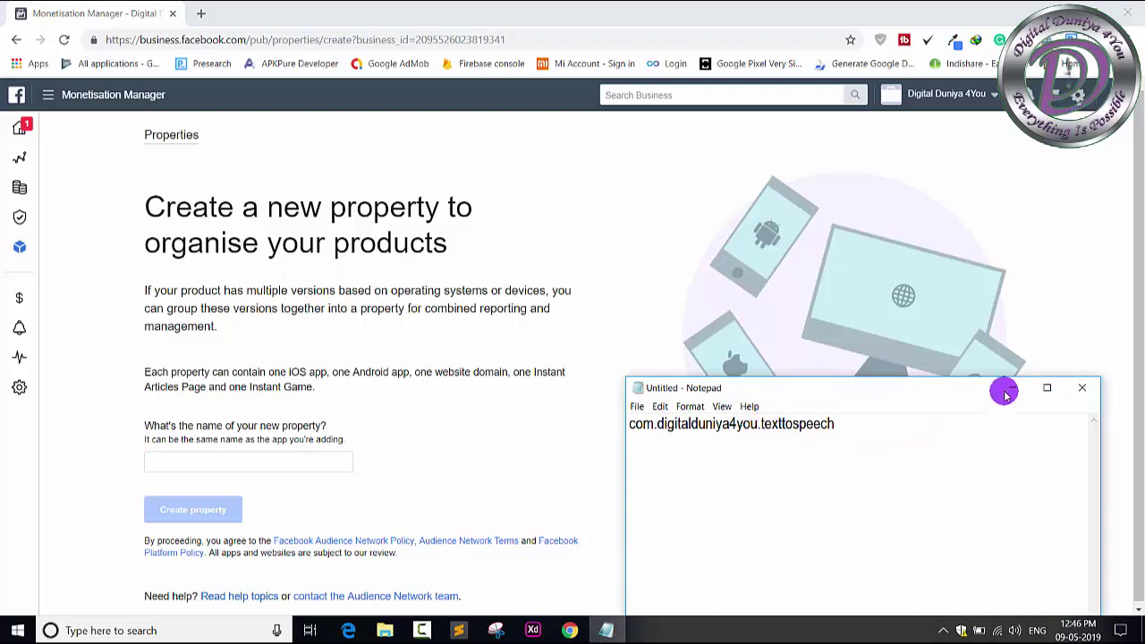
left_click_drag(761, 424, 885, 422)
key("ctrl+c")
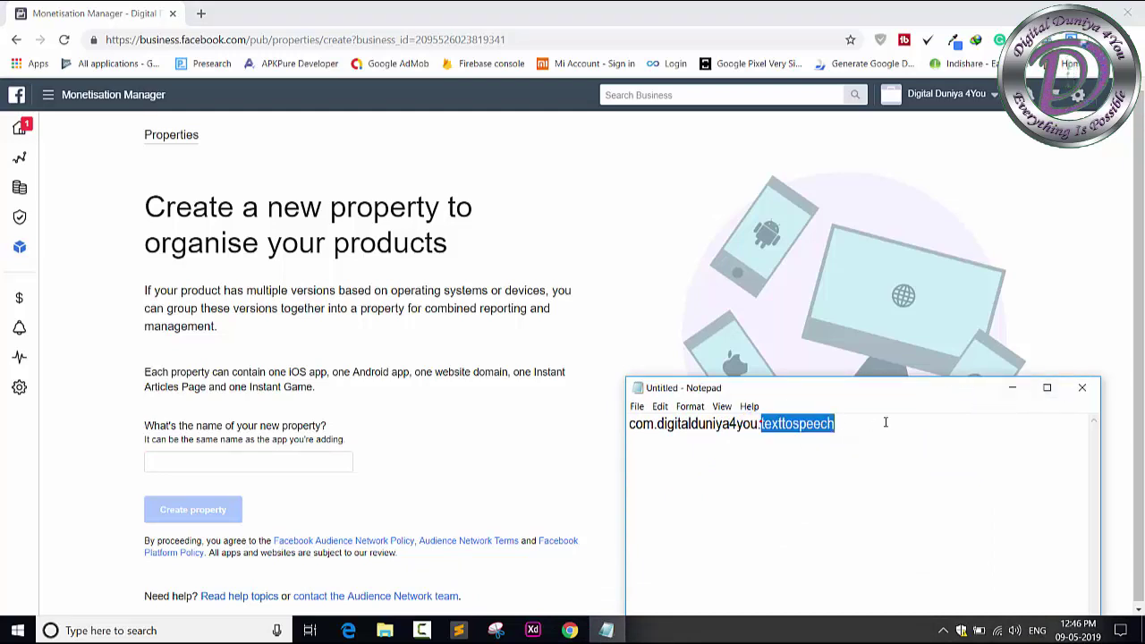
left_click(1012, 387)
left_click(157, 462)
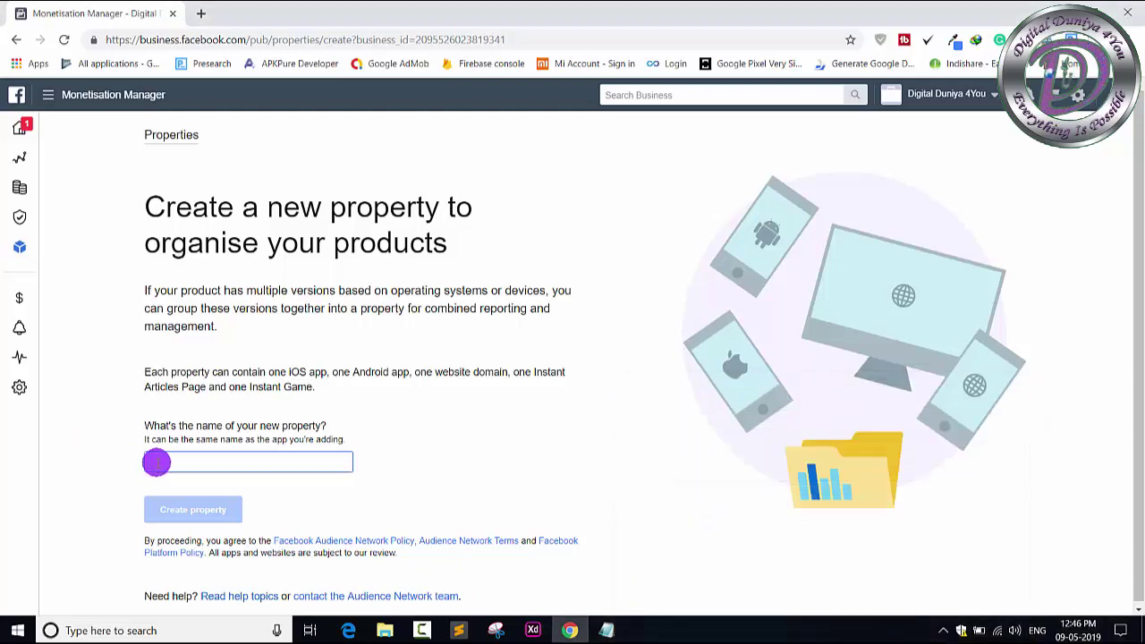
key("ctrl+v")
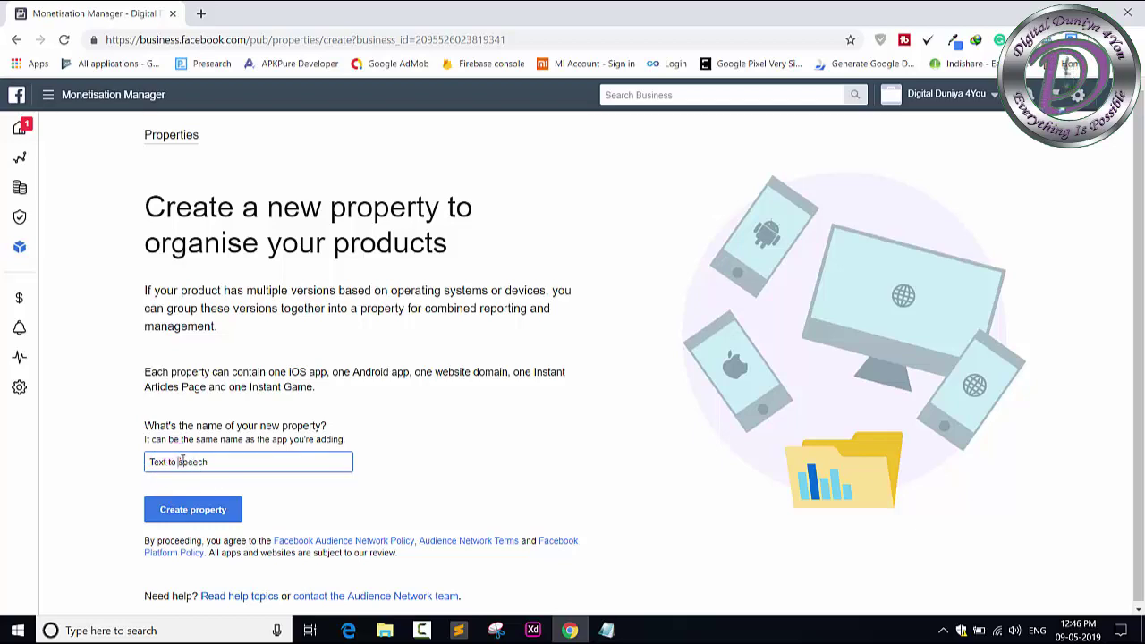
left_click(212, 507)
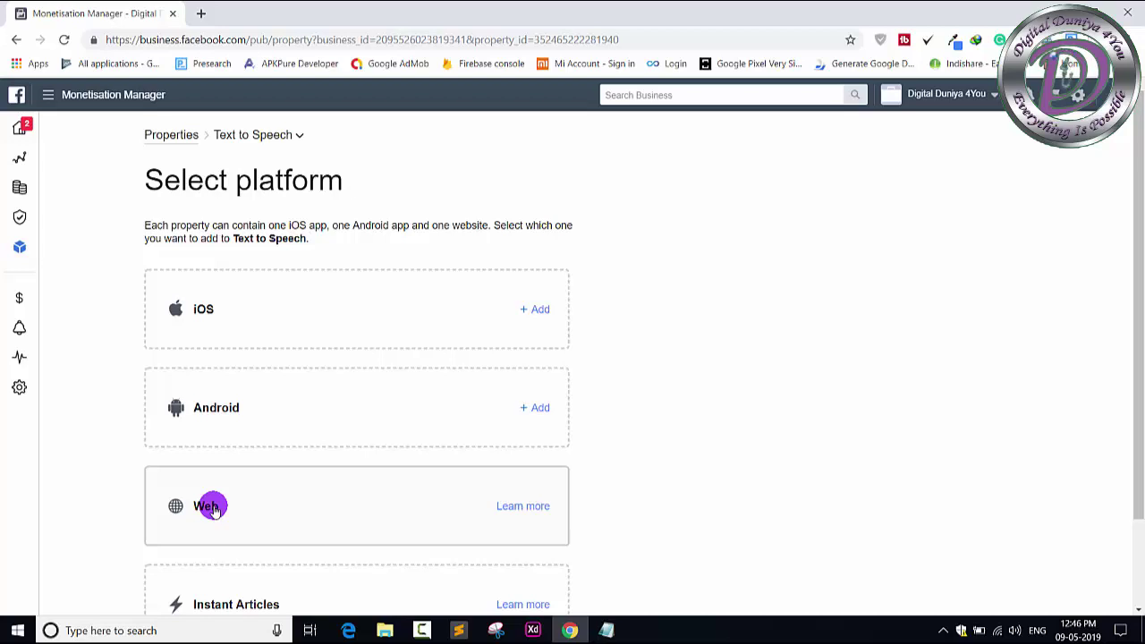
Add the Android platform to the property and submit its app information with App is not live selected.
scroll(266, 431, "down", 1)
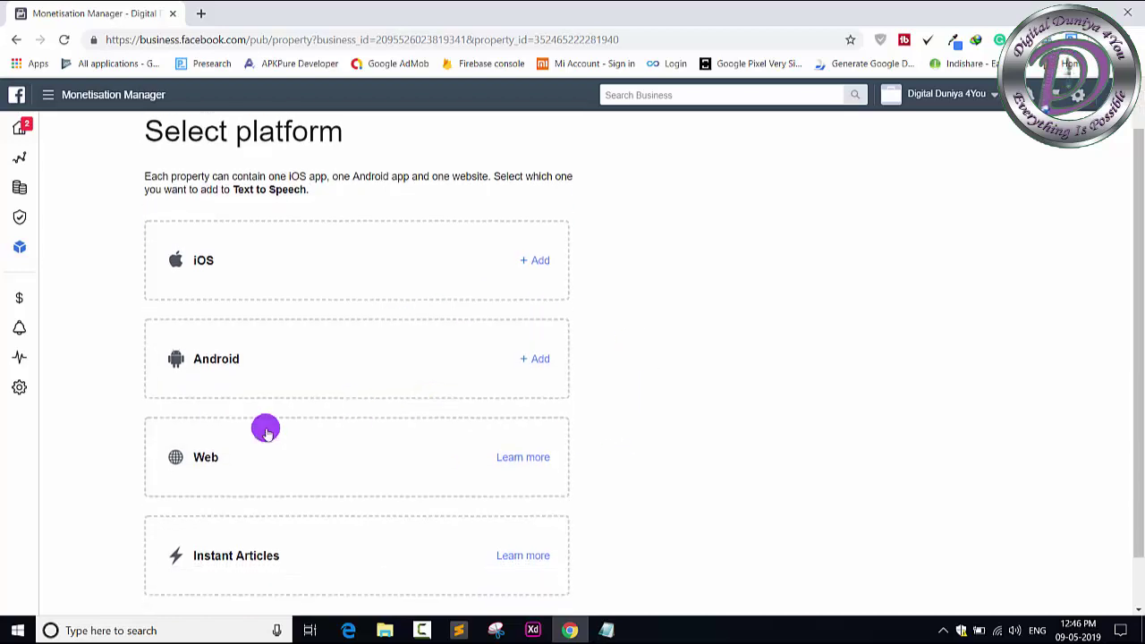
left_click(263, 337)
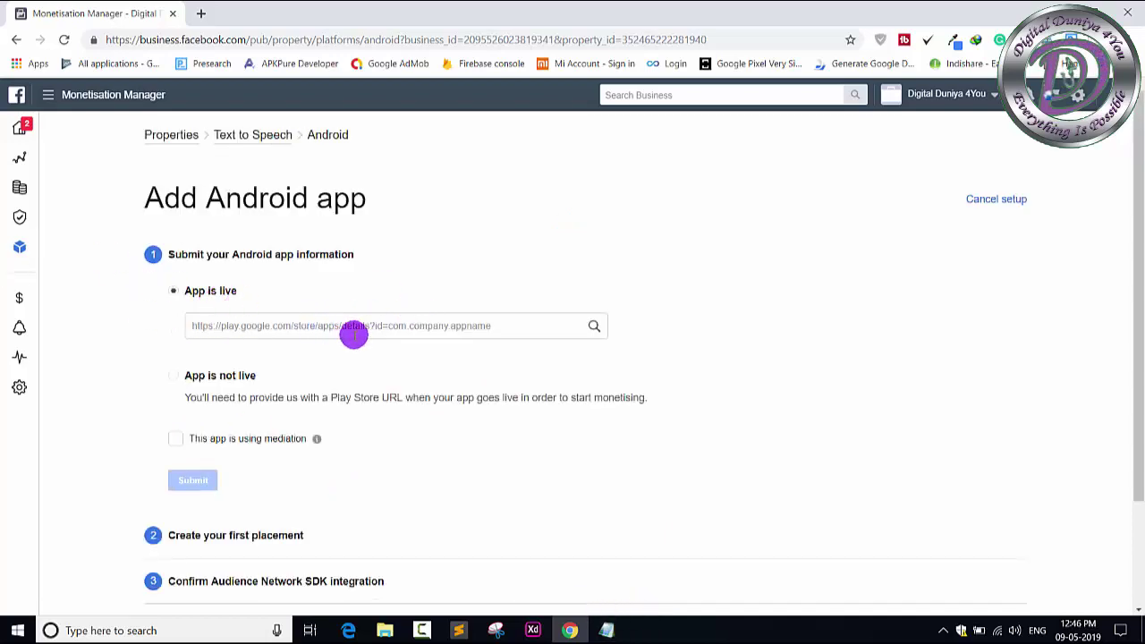
left_click(368, 327)
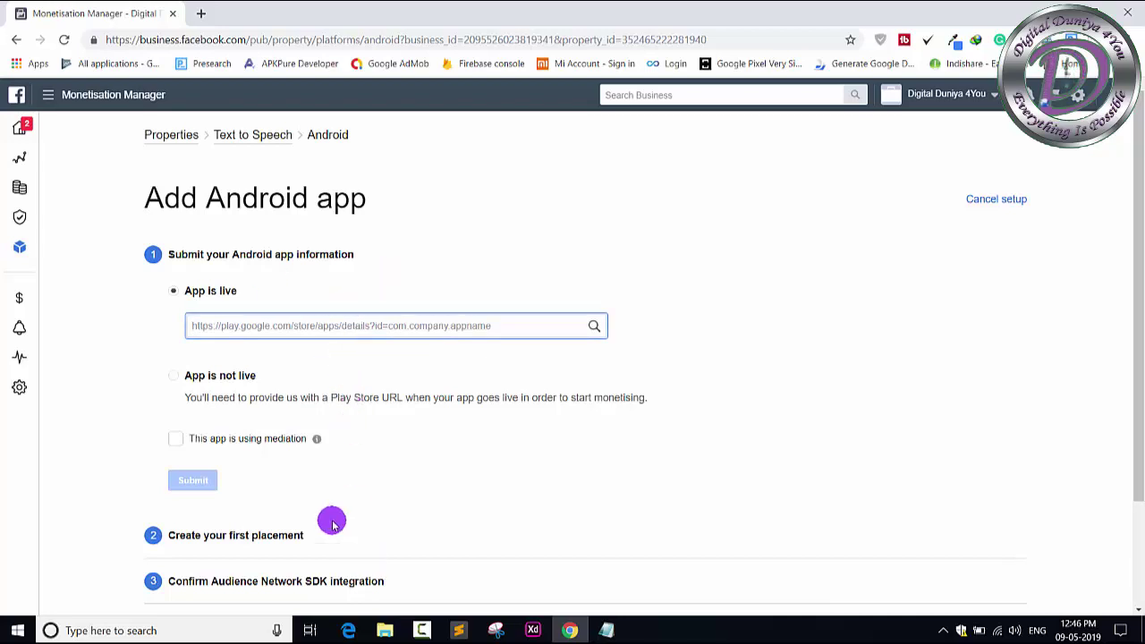
left_click(173, 379)
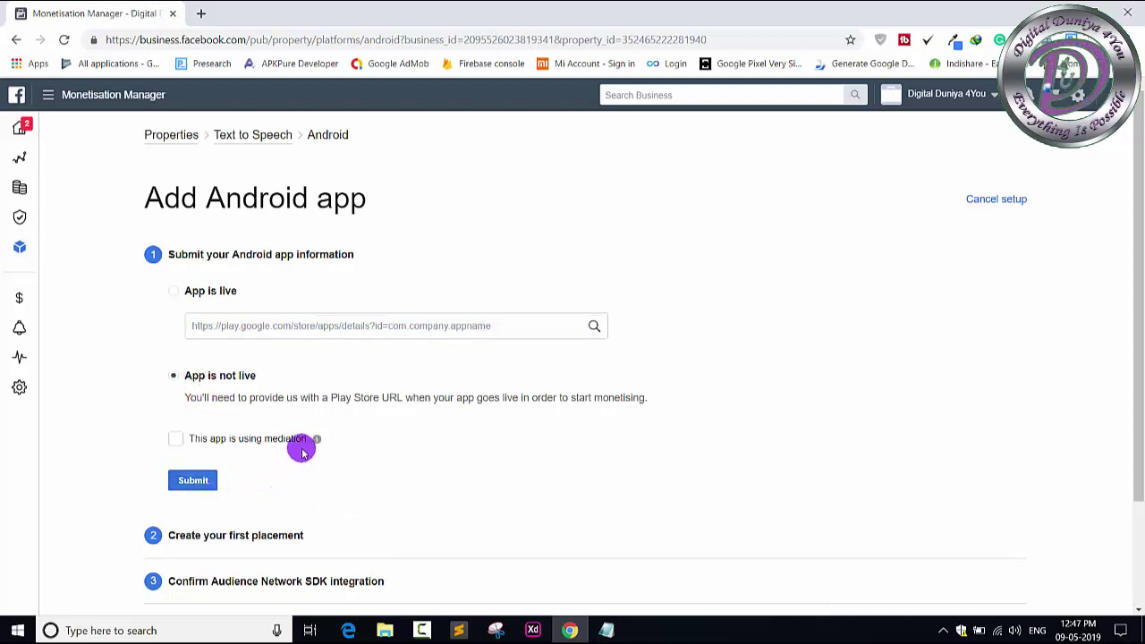
mouse_move(319, 442)
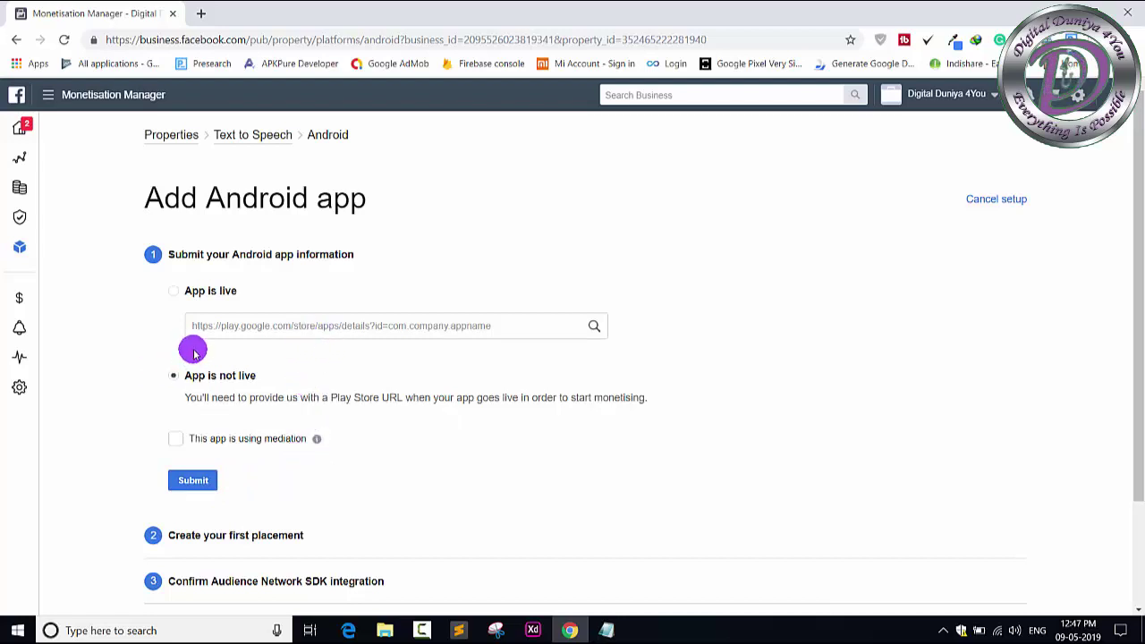
scroll(197, 376, "down", 2)
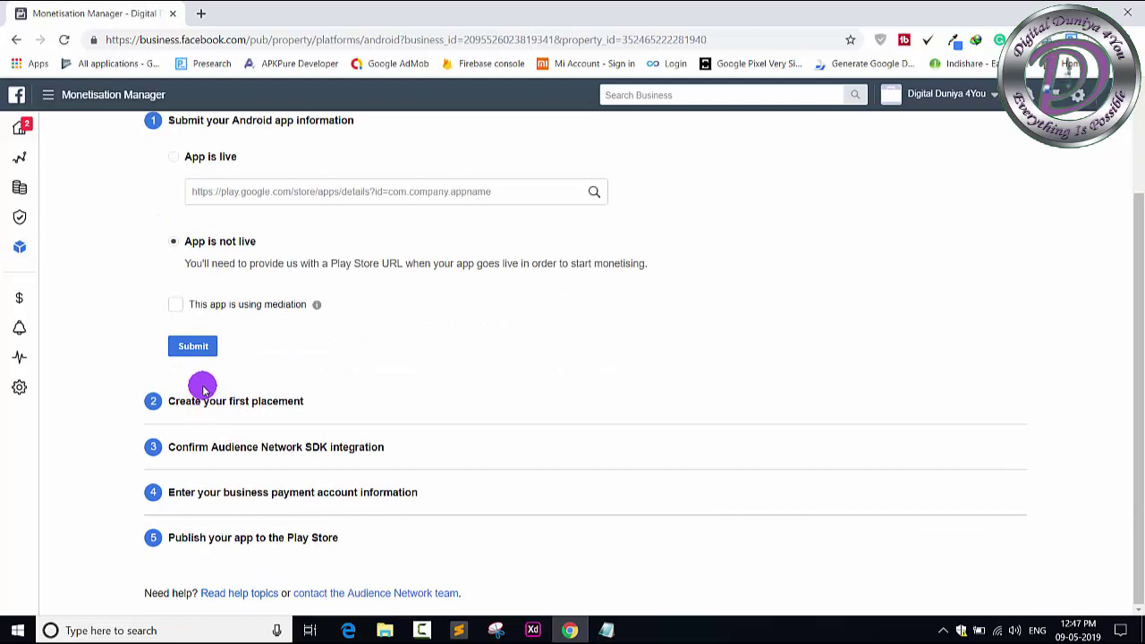
left_click(205, 348)
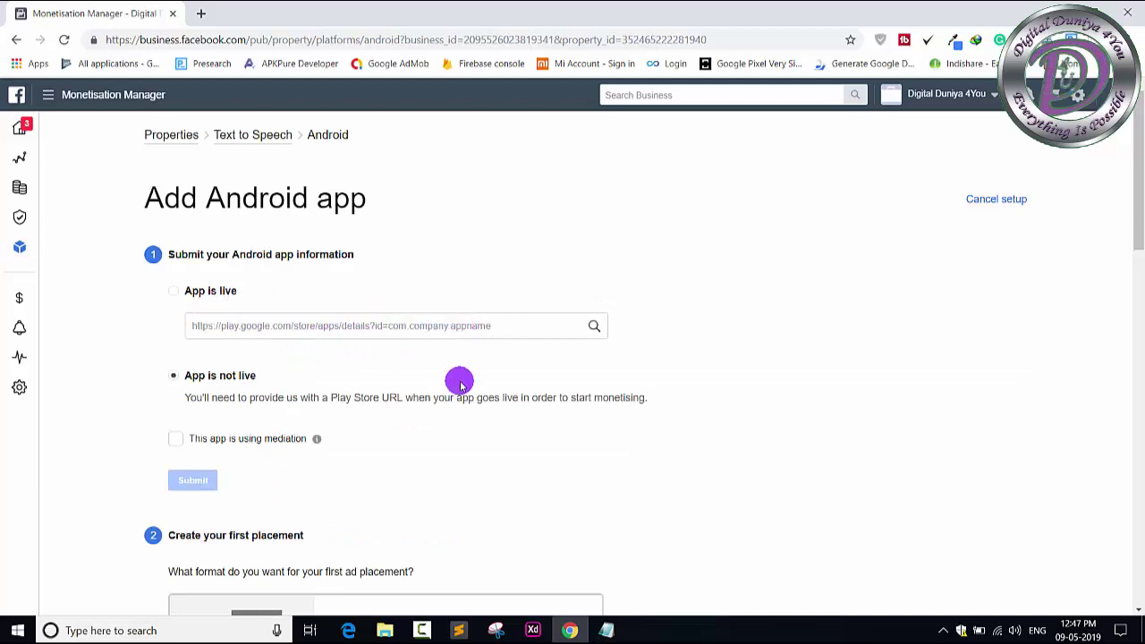
Create the first ad placement in Banner format with a short description of the steps to find the ad.
scroll(340, 537, "down", 1)
scroll(212, 490, "down", 3)
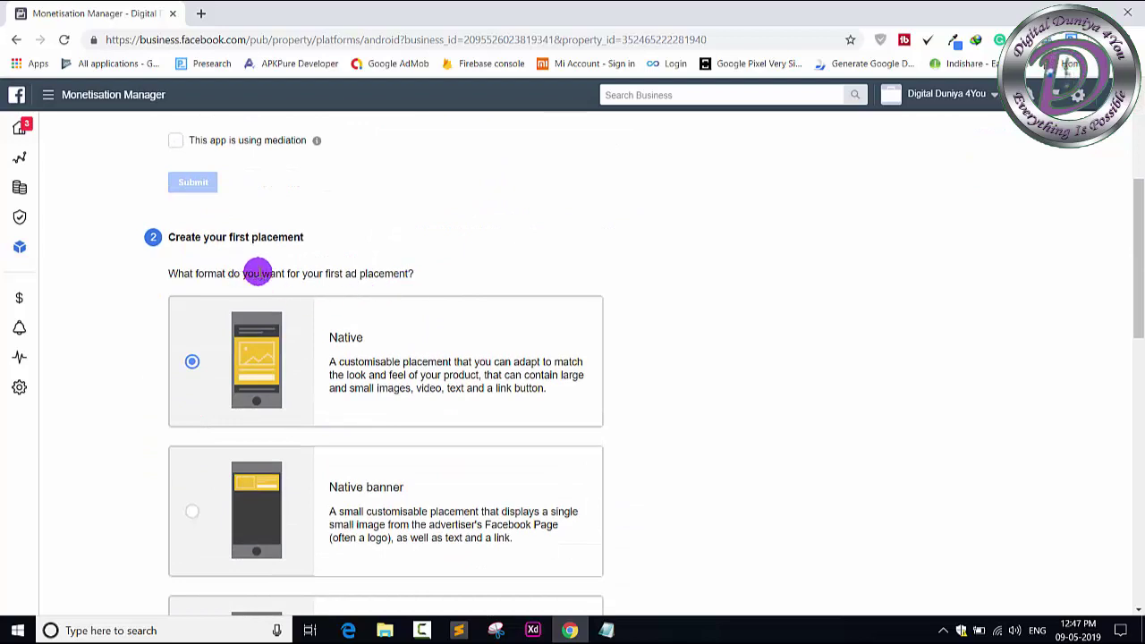
scroll(296, 360, "down", 3)
scroll(269, 402, "down", 3)
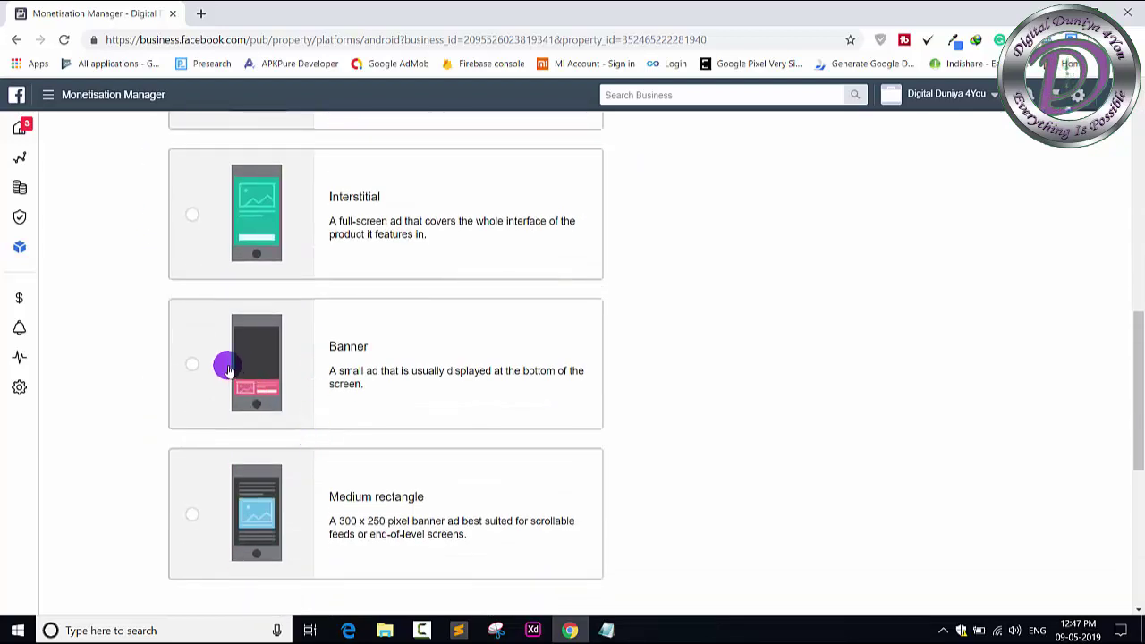
left_click(228, 369)
scroll(330, 375, "down", 3)
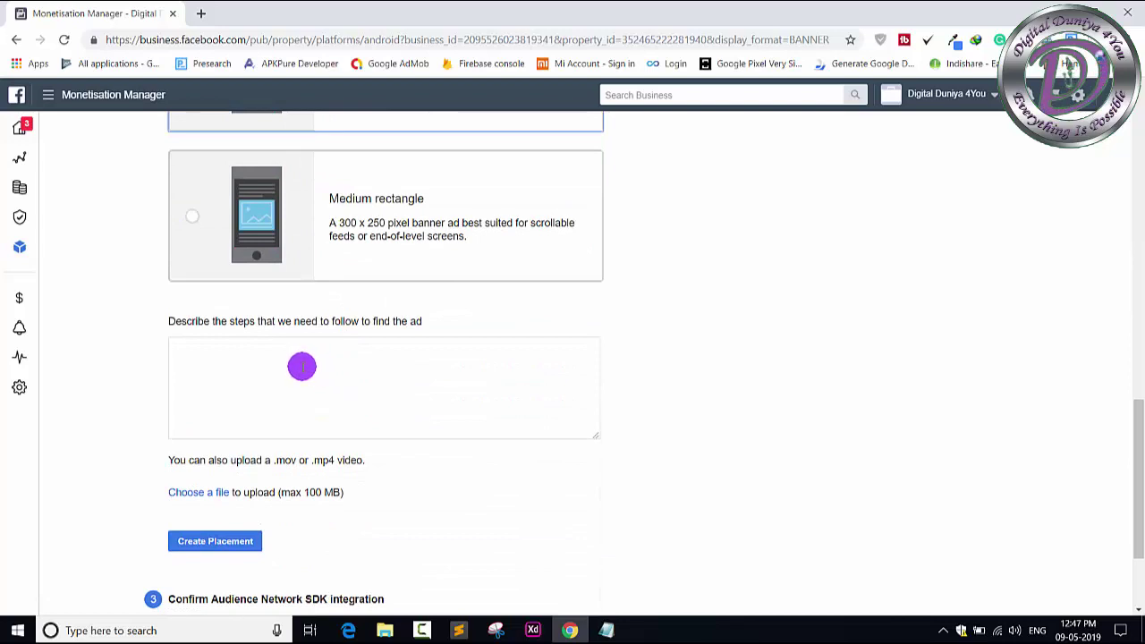
left_click(302, 376)
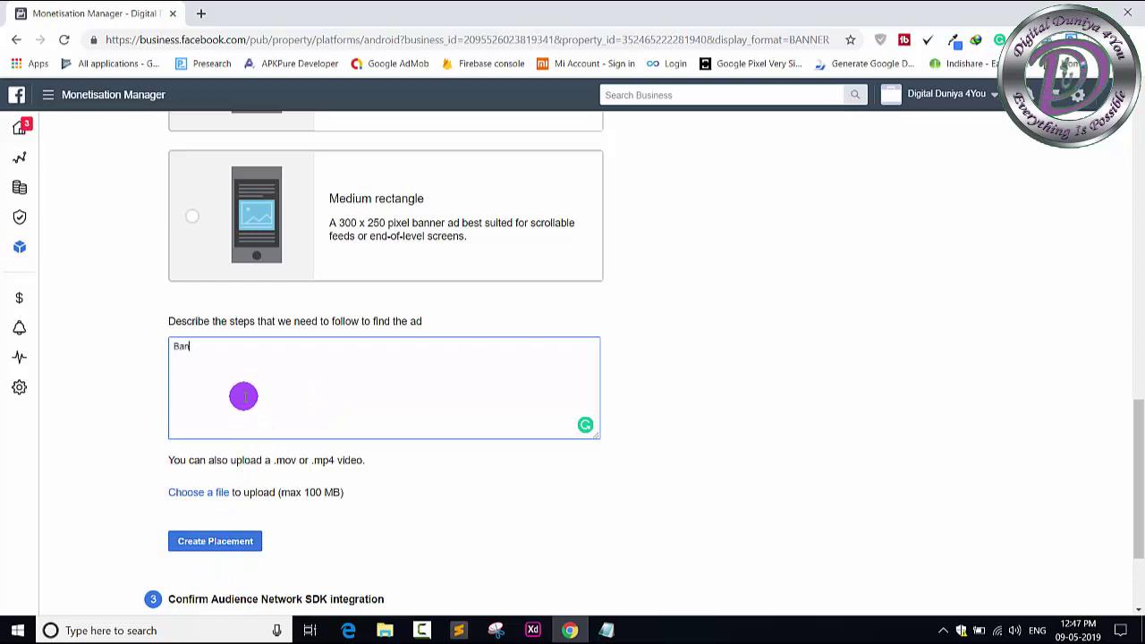
left_click(213, 550)
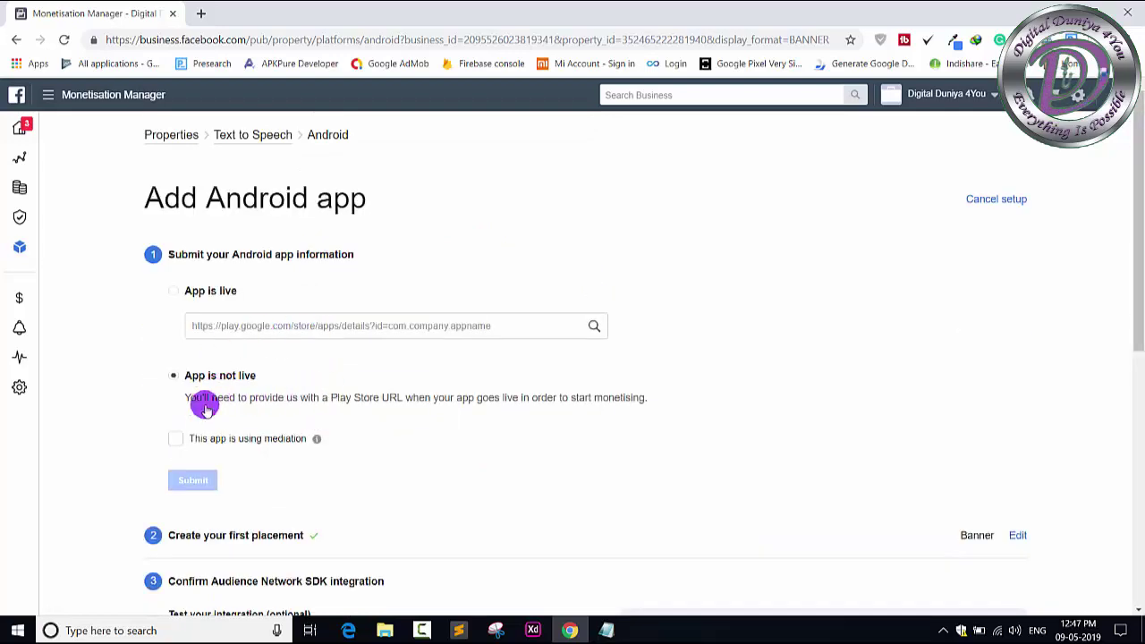
Copy the banner's placement ID from the SDK integration details into the Notepad note below the package name.
scroll(205, 402, "down", 5)
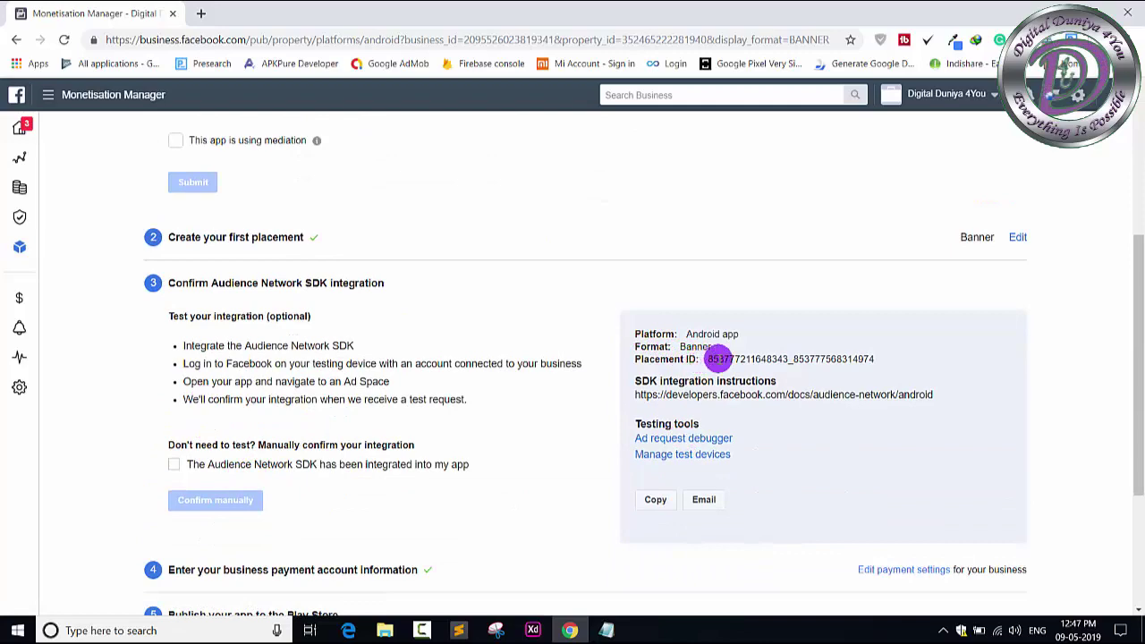
left_click_drag(707, 362, 874, 354)
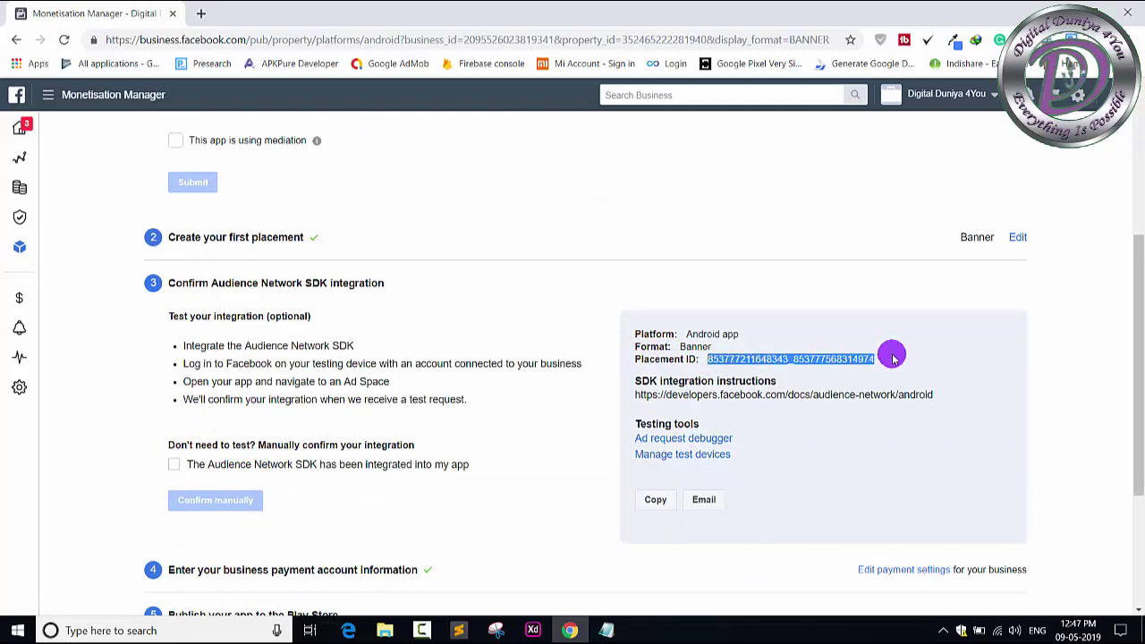
left_click(778, 359)
scroll(280, 472, "down", 3)
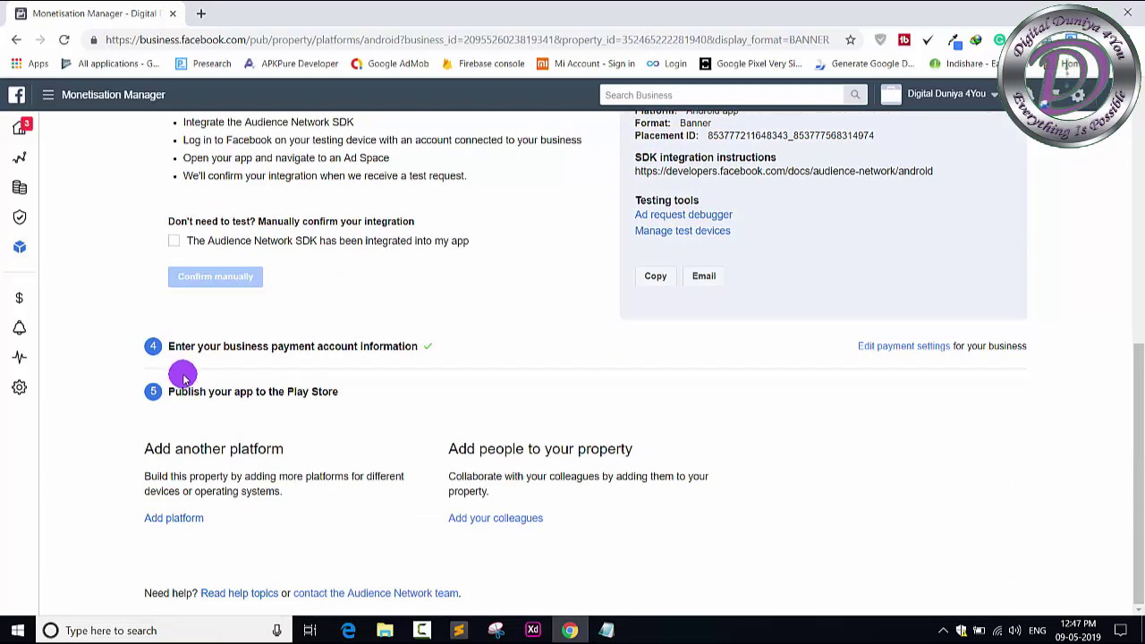
scroll(344, 382, "up", 2)
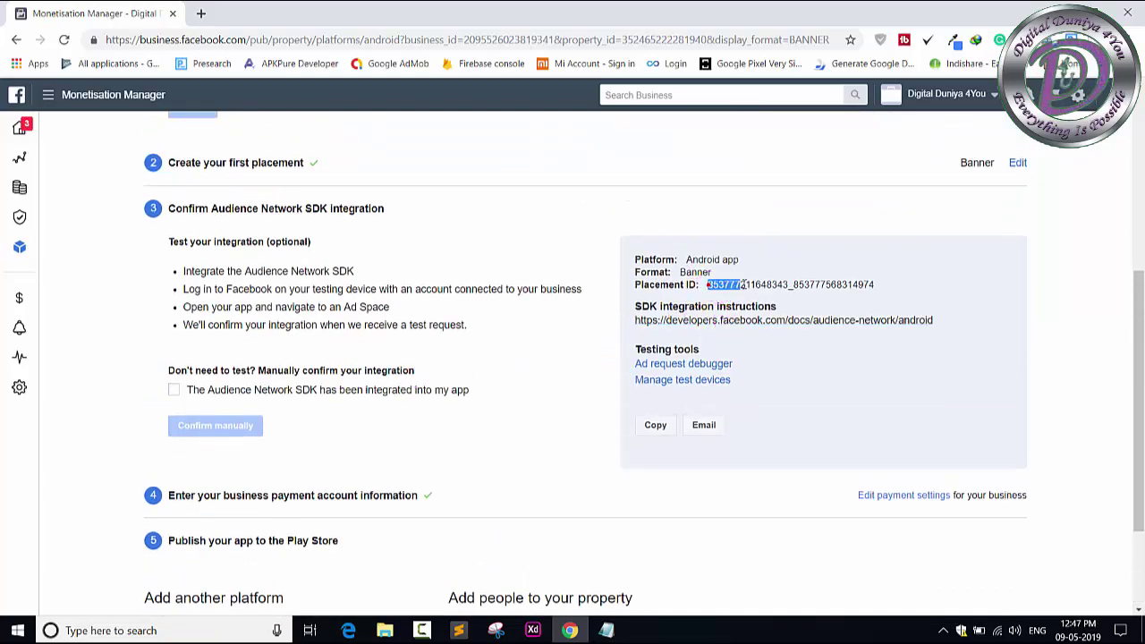
left_click_drag(742, 284, 876, 288)
key("ctrl+c")
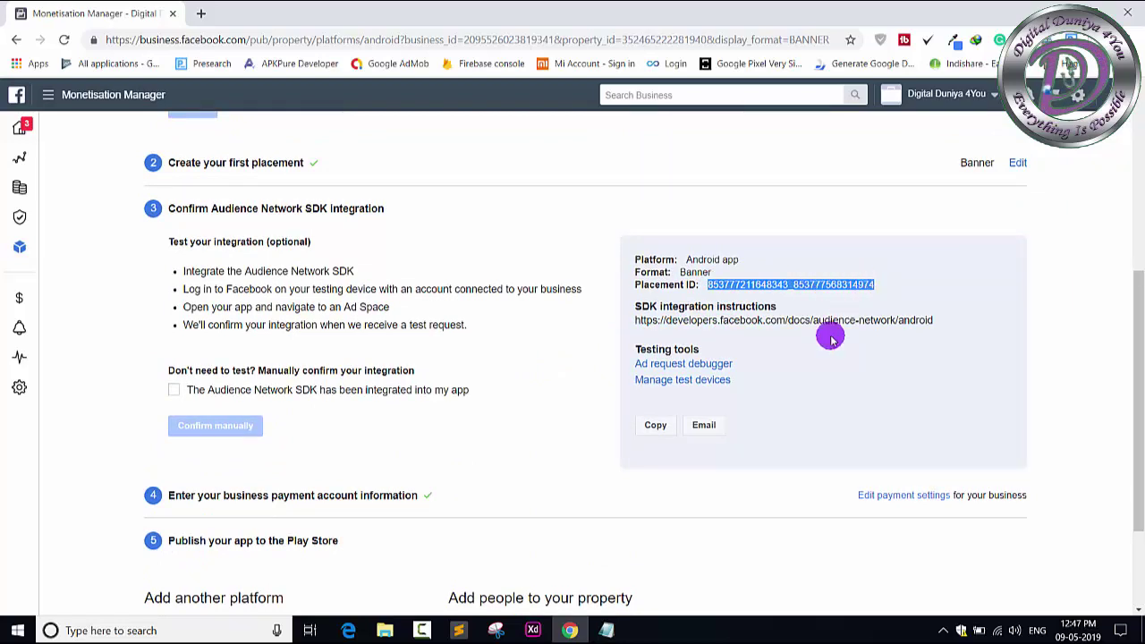
left_click(606, 630)
left_click(880, 468)
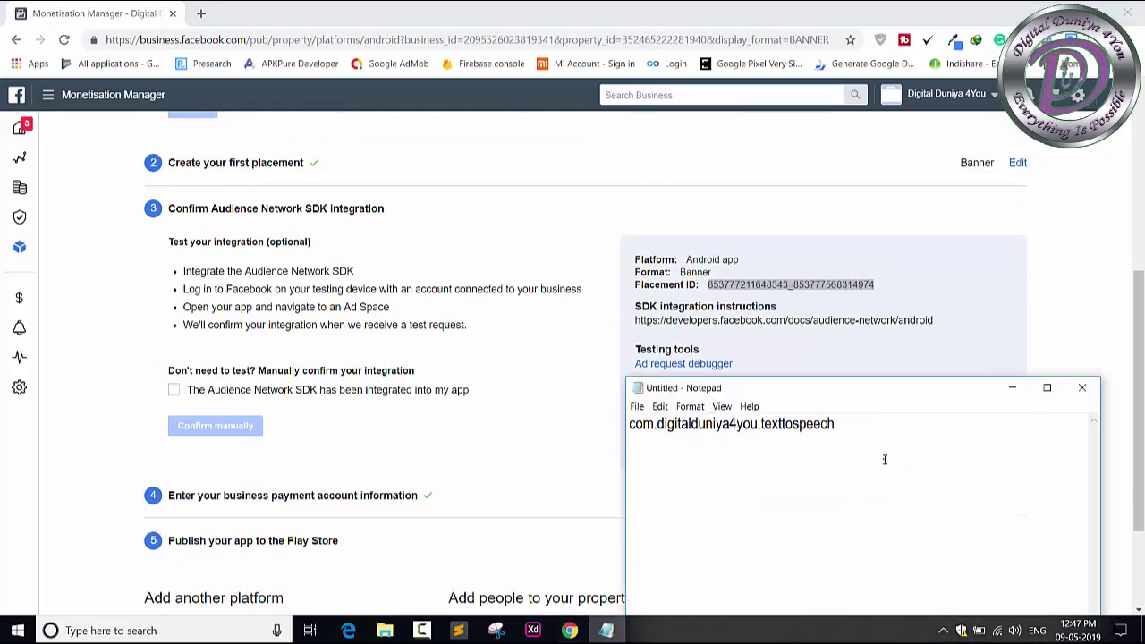
key("ctrl+v")
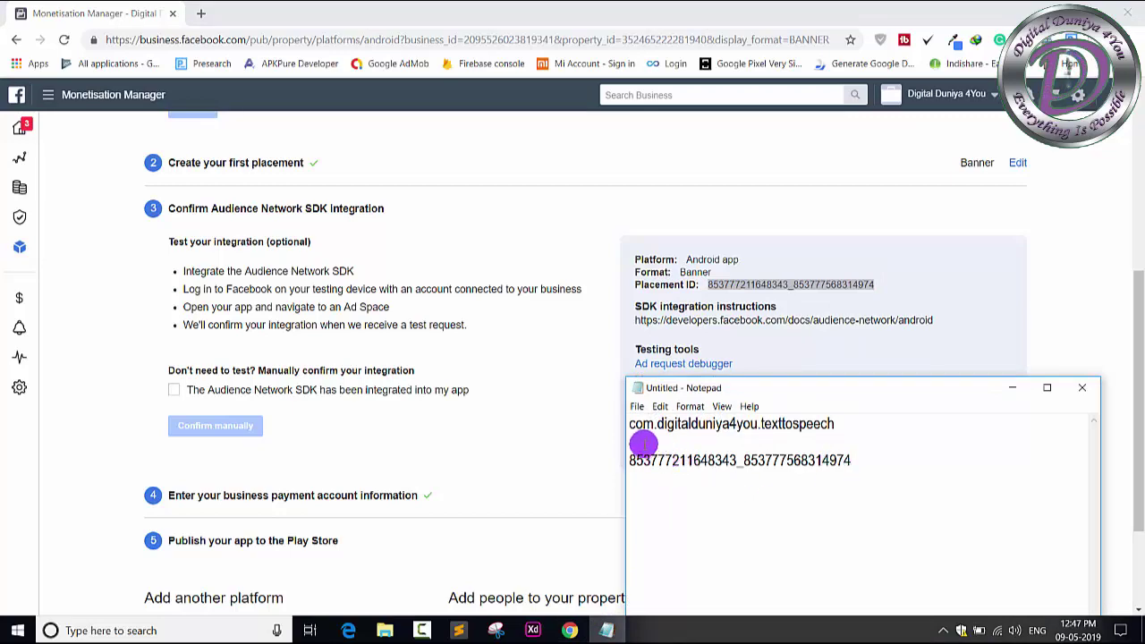
Return to the properties list in the browser and open the Text to Speech property at its Android ad spaces.
left_click(480, 380)
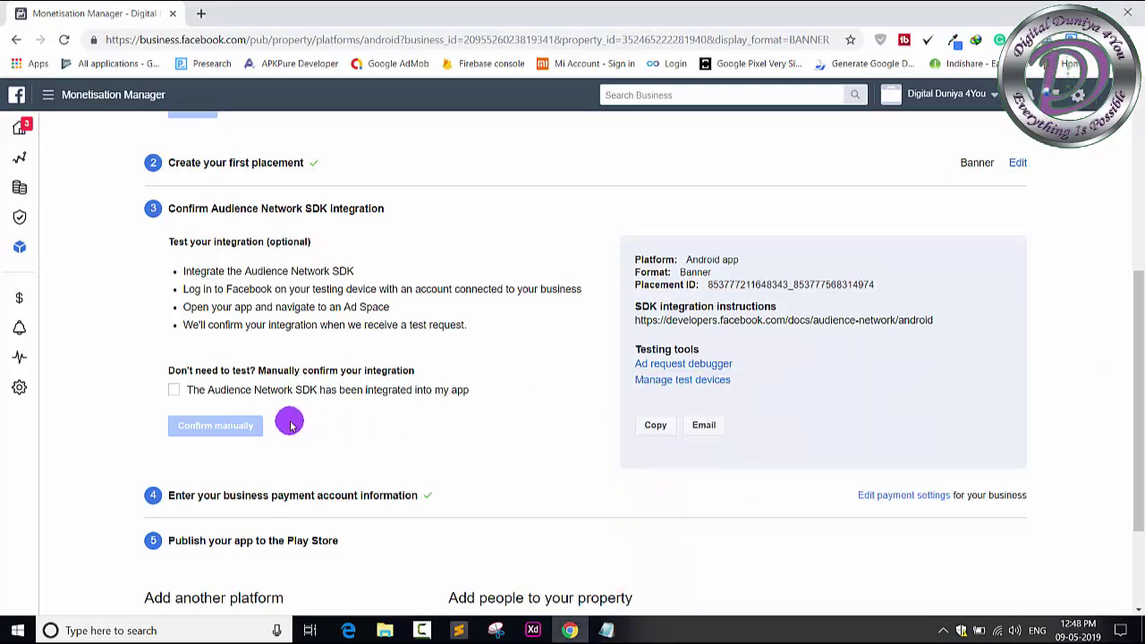
scroll(237, 487, "down", 1)
scroll(238, 487, "up", 5)
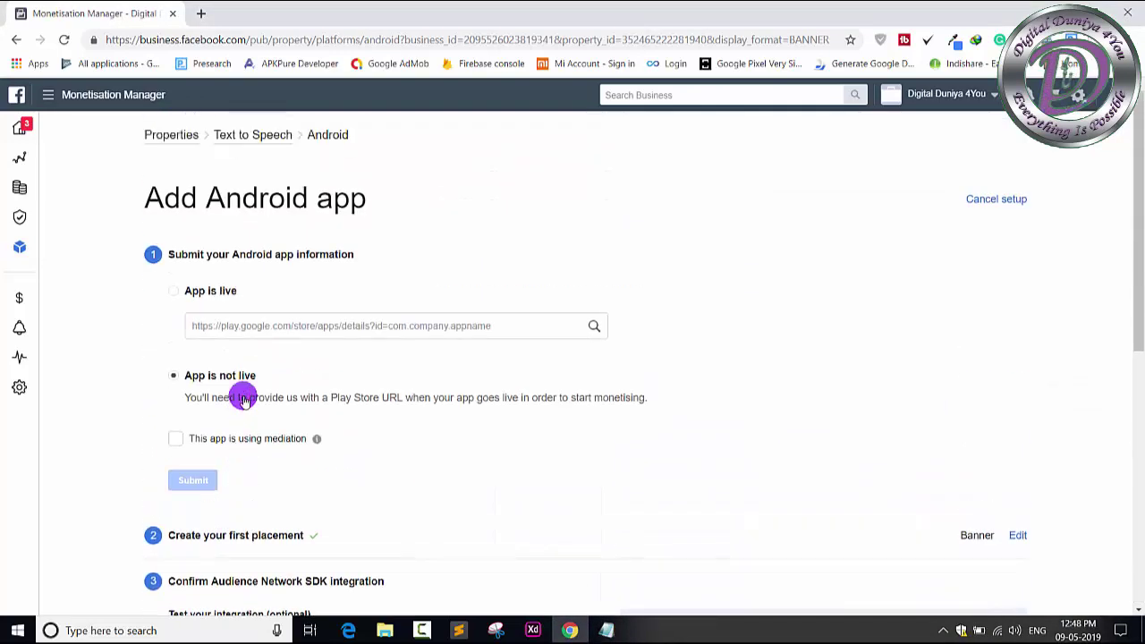
left_click(196, 144)
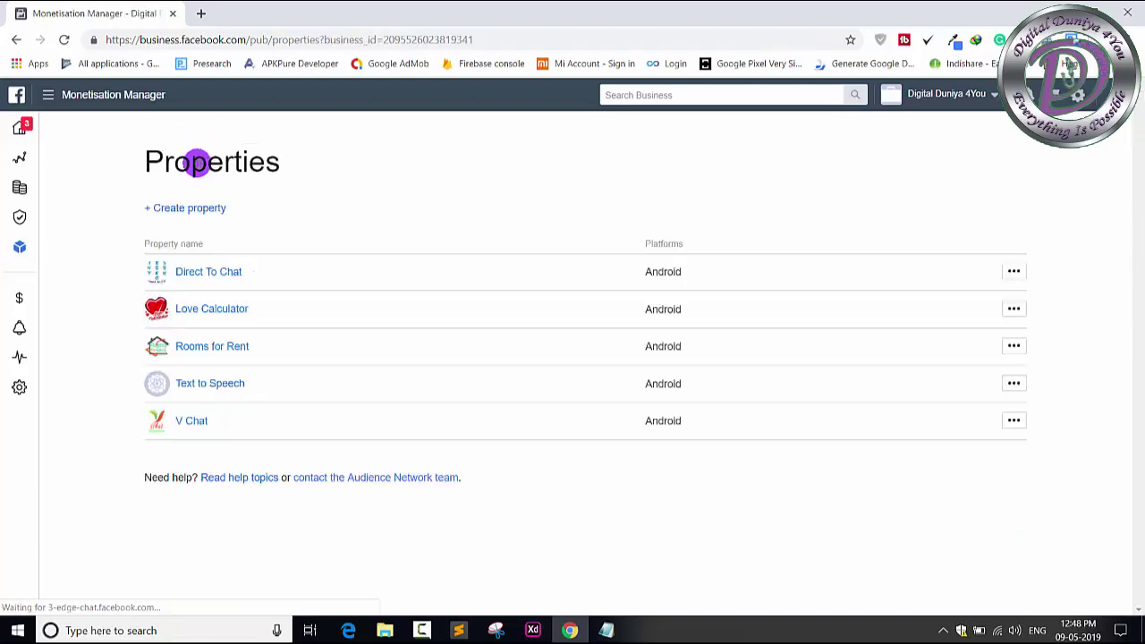
left_click(234, 392)
scroll(250, 414, "down", 2)
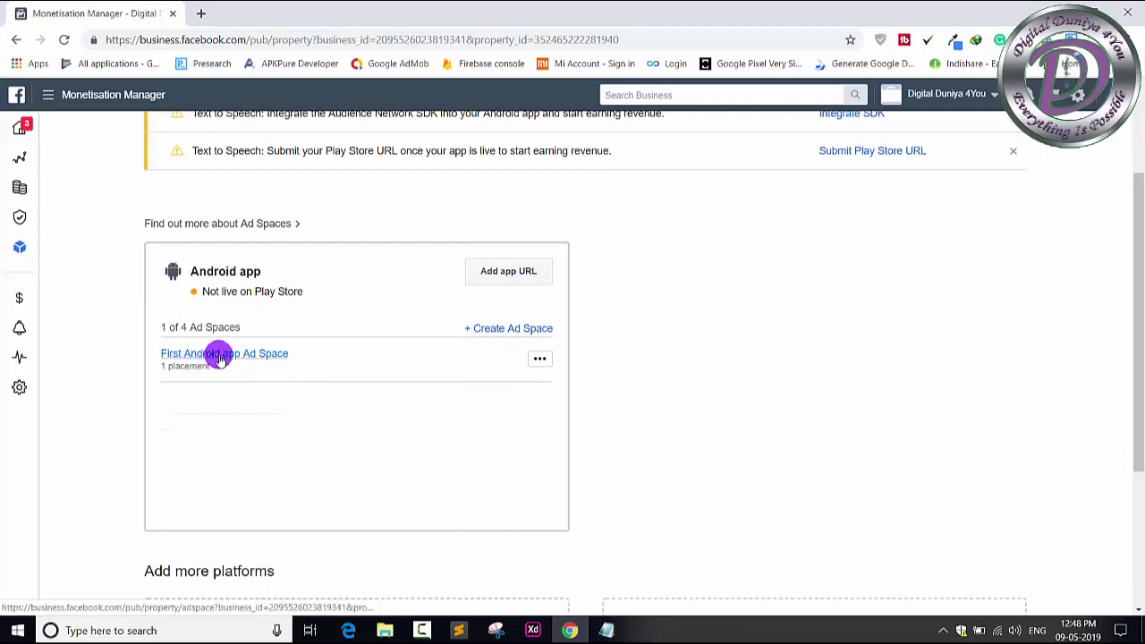
Open First Android app Ad Space and rename its banner placement as Banner, saving the edit.
left_click(540, 359)
left_click(243, 358)
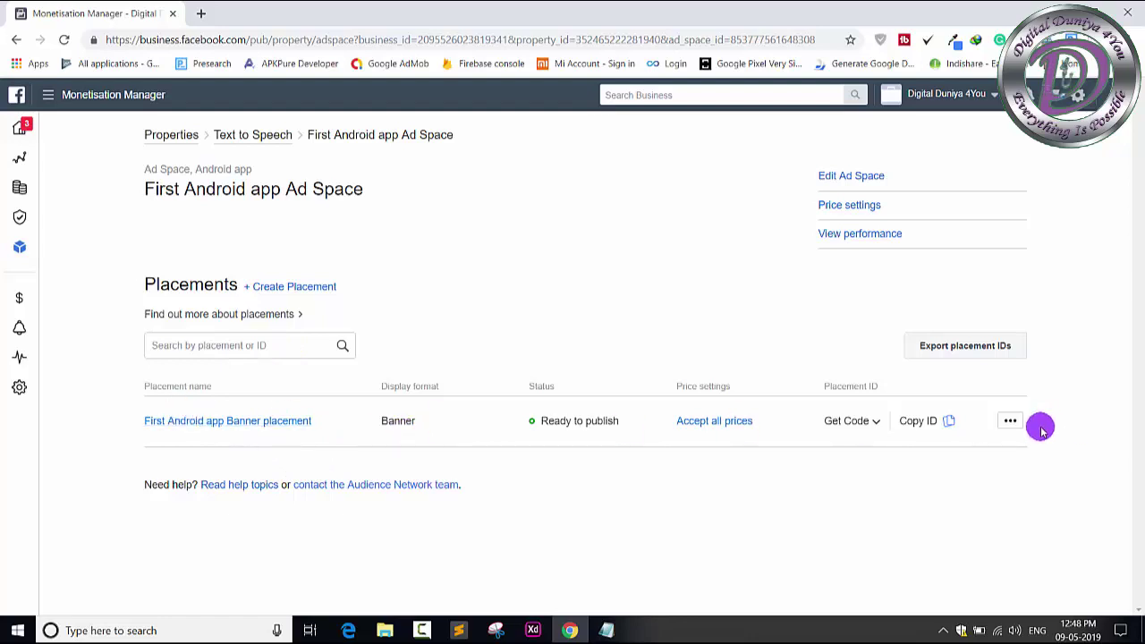
left_click(1009, 420)
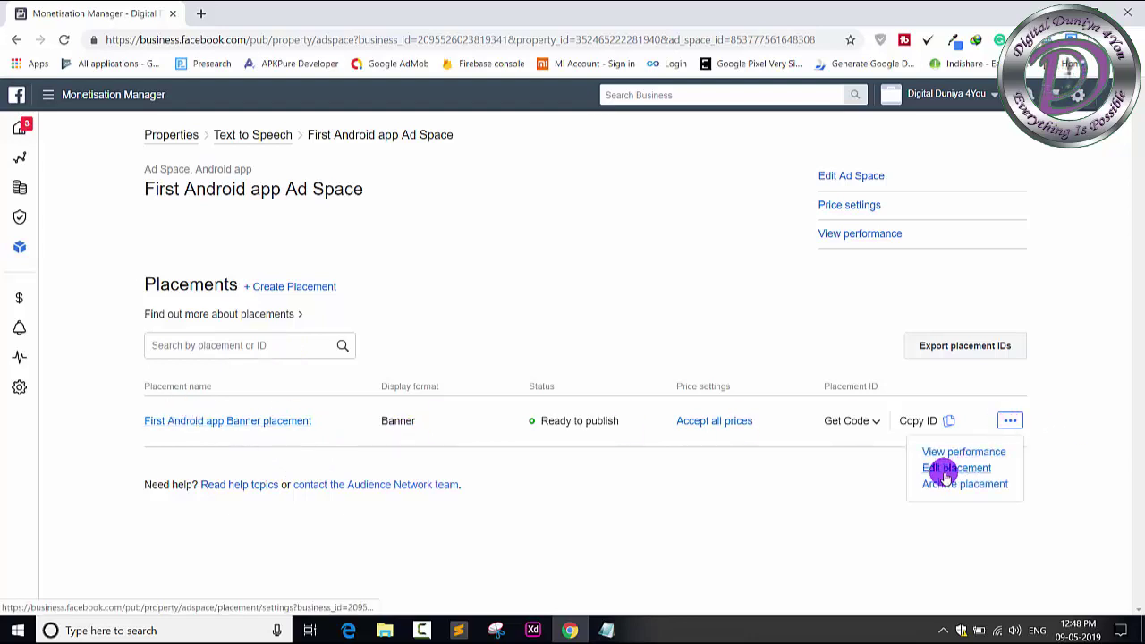
left_click(945, 471)
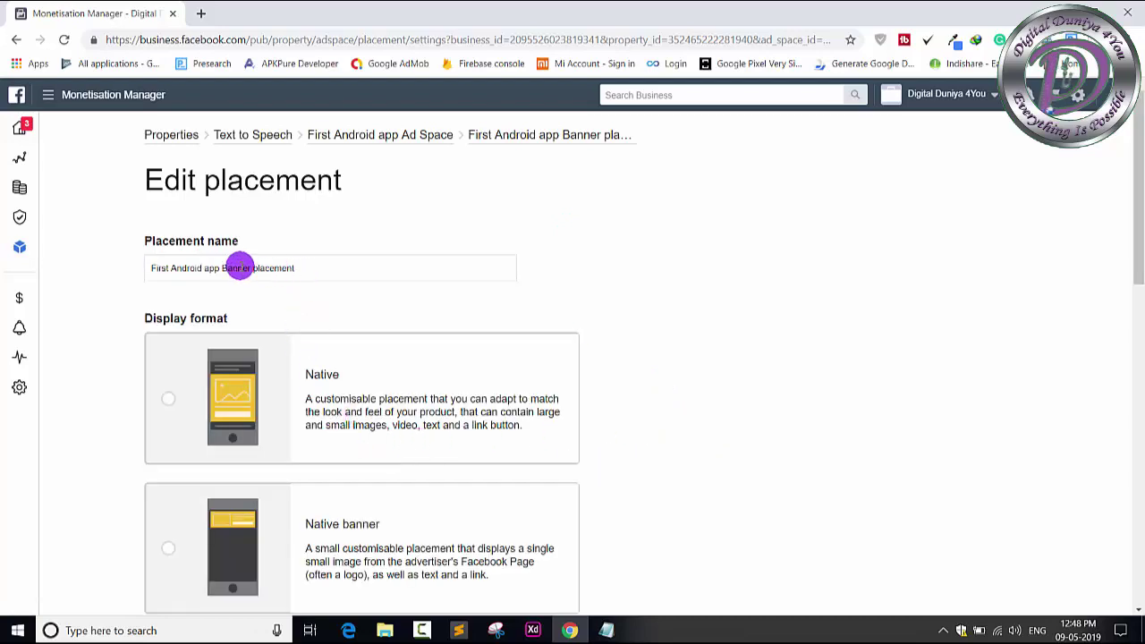
left_click(223, 267)
key("BackSpace")
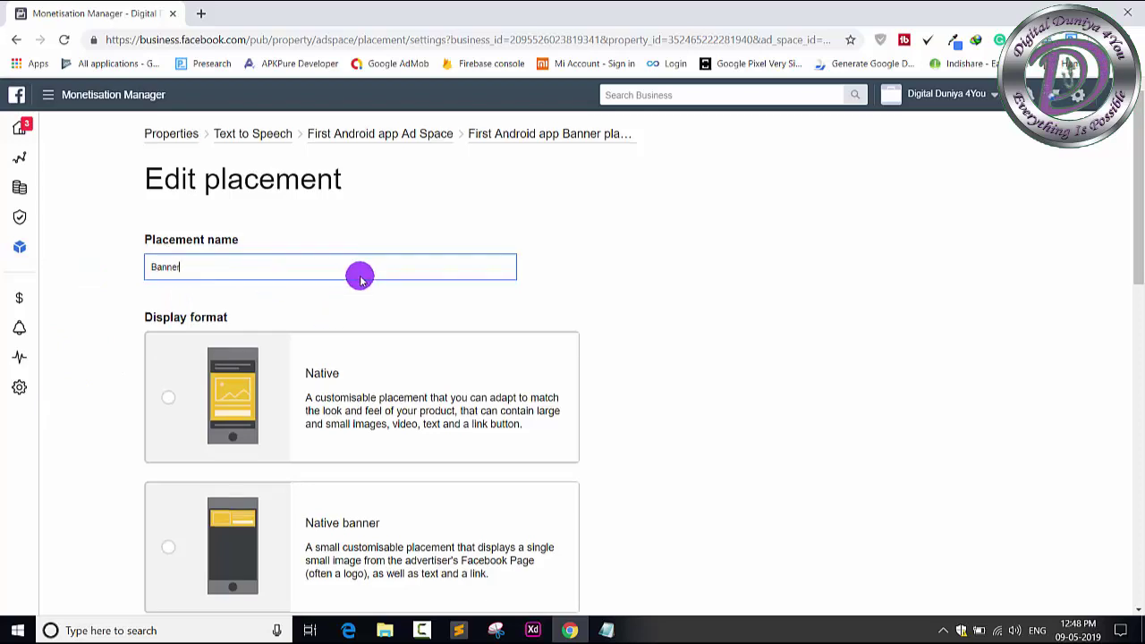
scroll(362, 276, "down", 8)
left_click(169, 515)
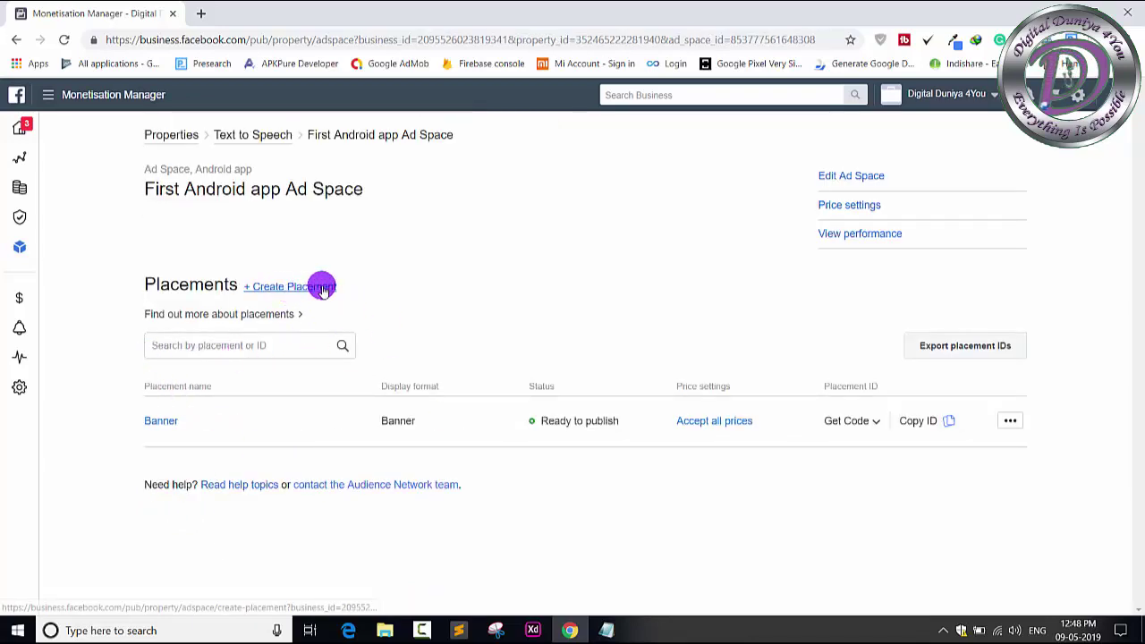
View the Banner placement's details and return to First Android app Ad Space.
left_click(1010, 422)
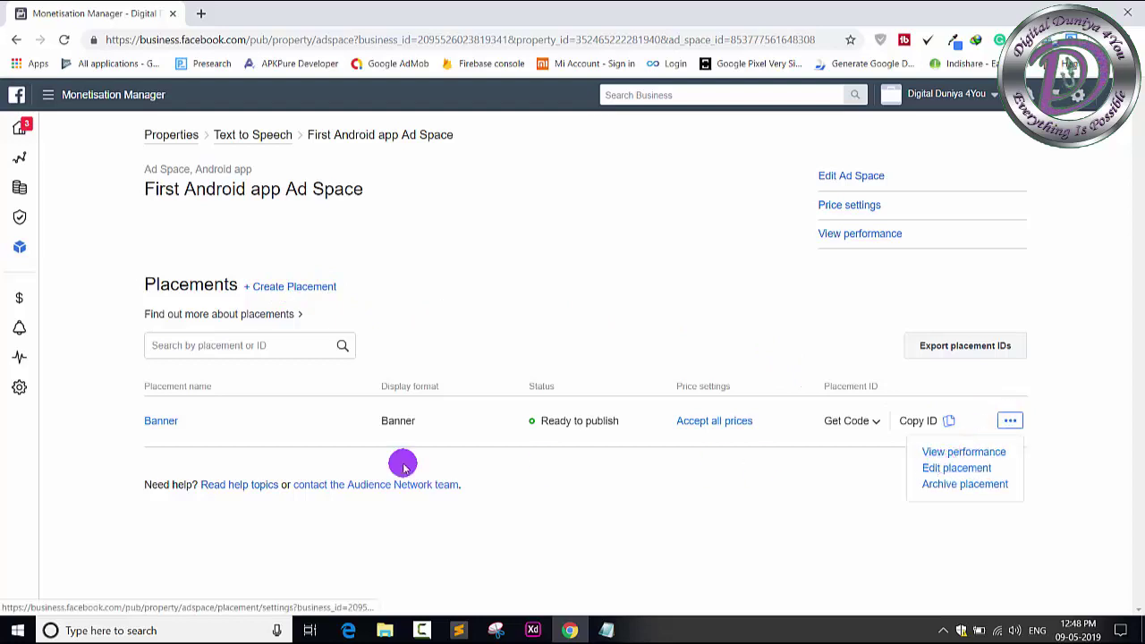
left_click(161, 422)
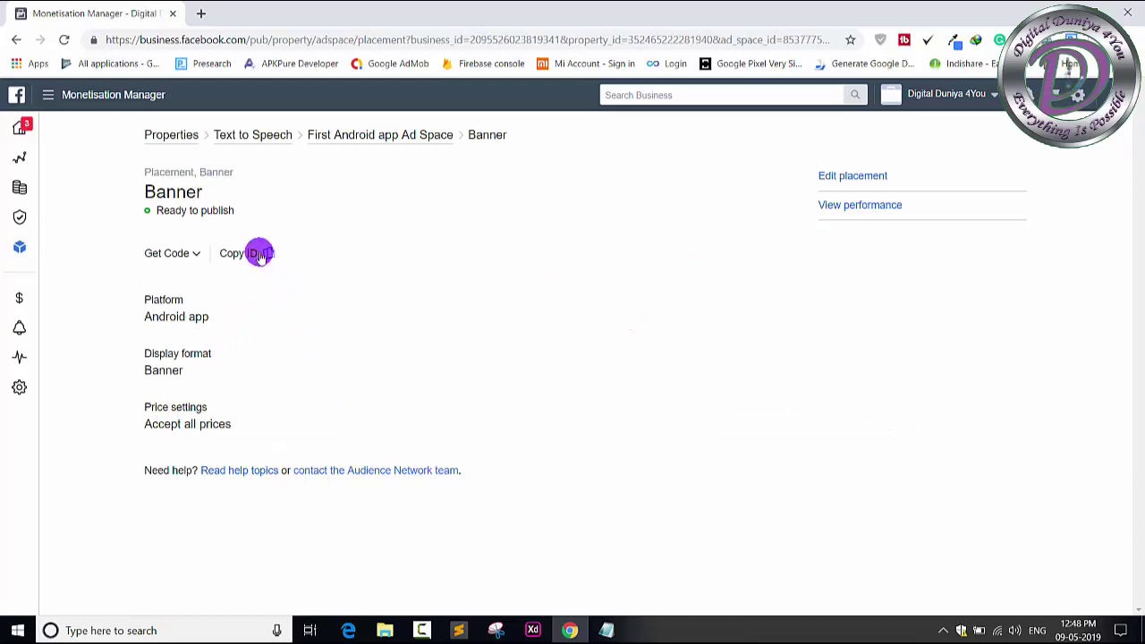
left_click(396, 137)
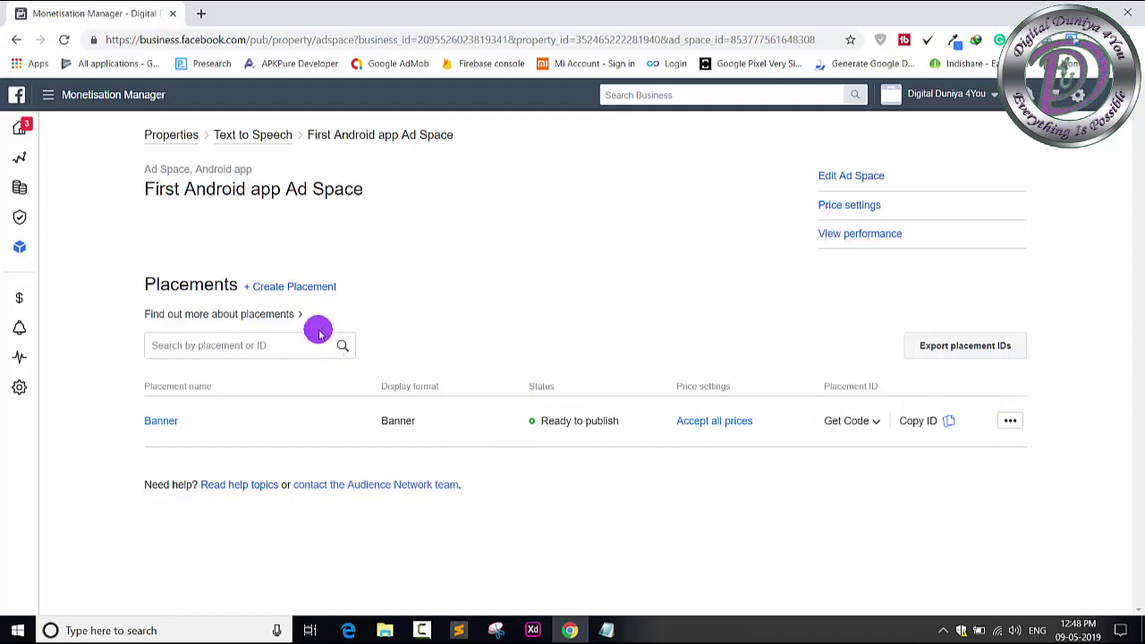
Start a new placement in First Android app Ad Space with the Interstitial display format and the name Interstitial.
left_click(311, 286)
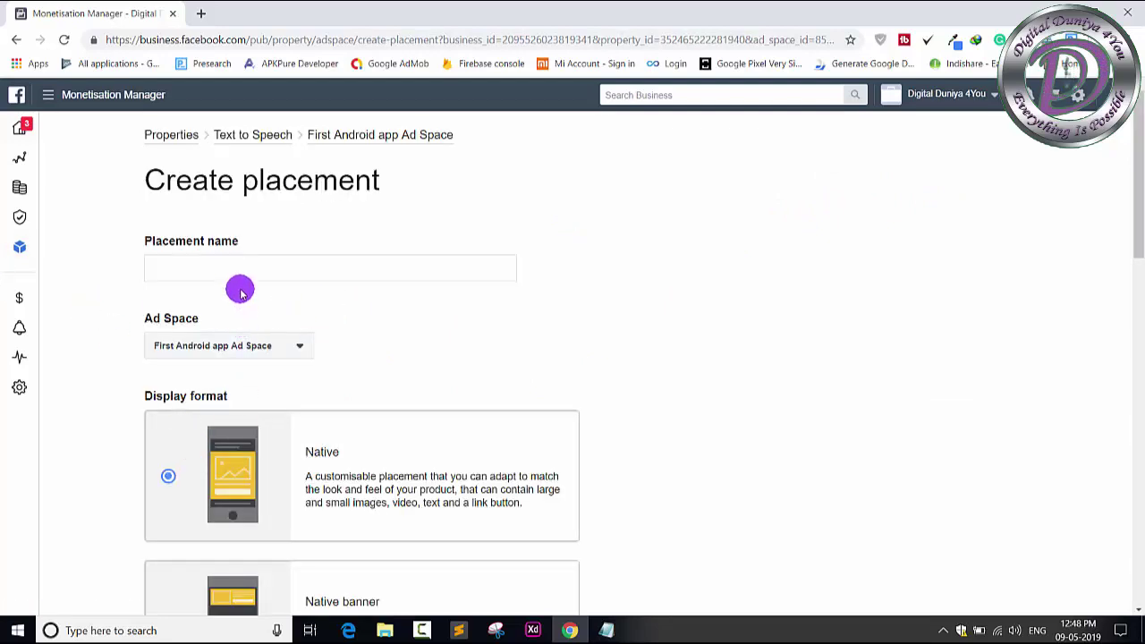
left_click(231, 267)
scroll(313, 474, "down", 4)
left_click(314, 461)
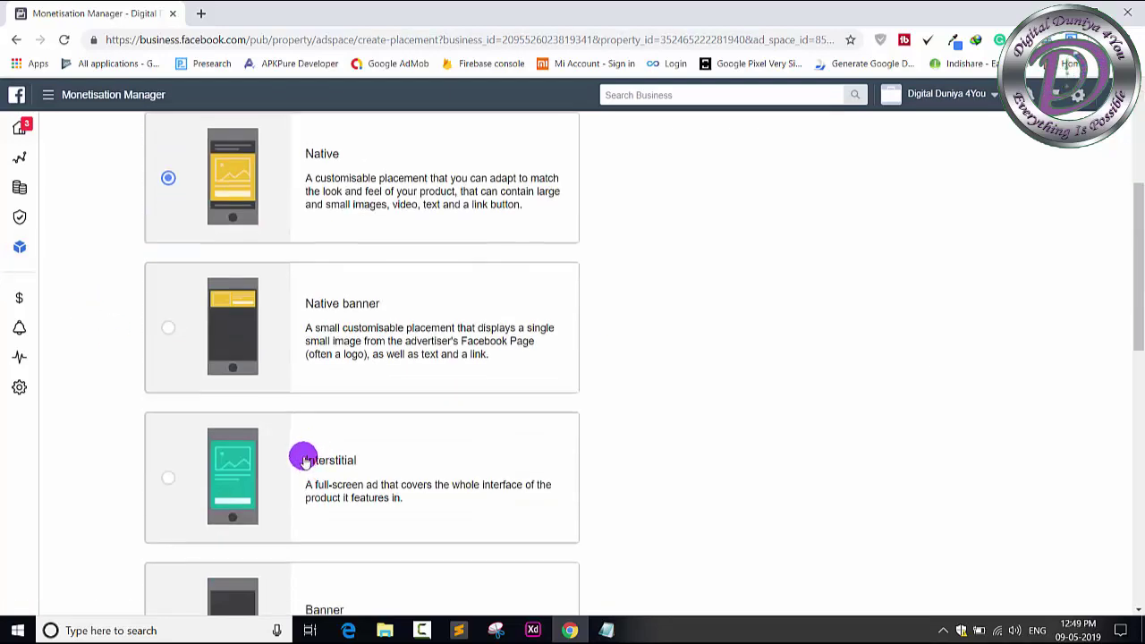
left_click_drag(305, 460, 364, 460)
key("ctrl+c")
scroll(325, 370, "up", 5)
scroll(324, 370, "up", 2, "ctrl")
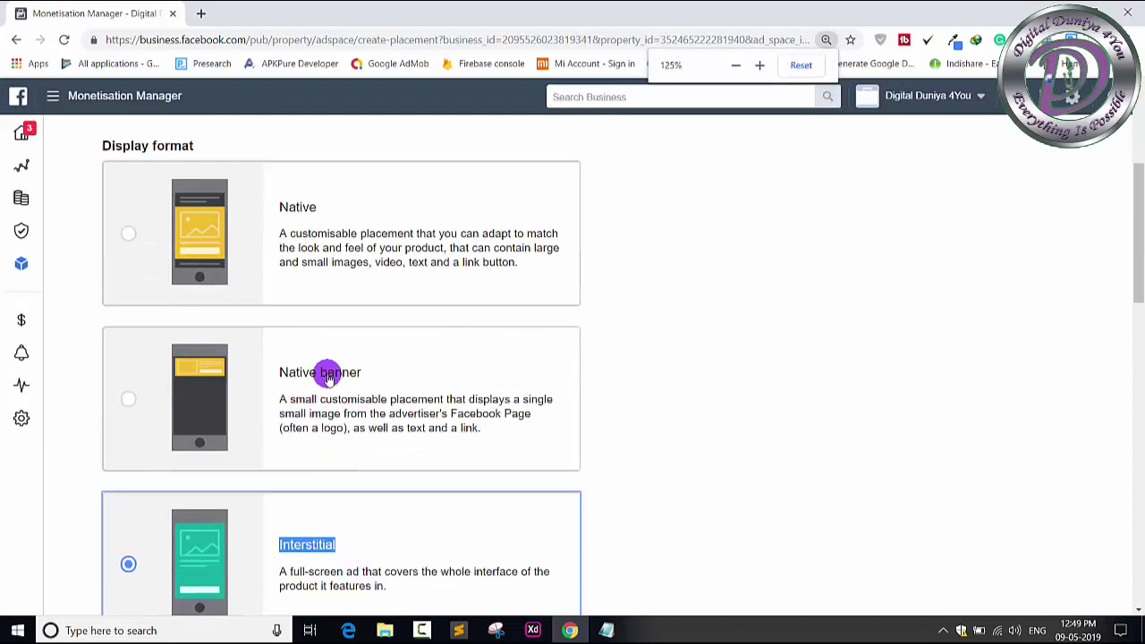
left_click(266, 269)
key("ctrl+v")
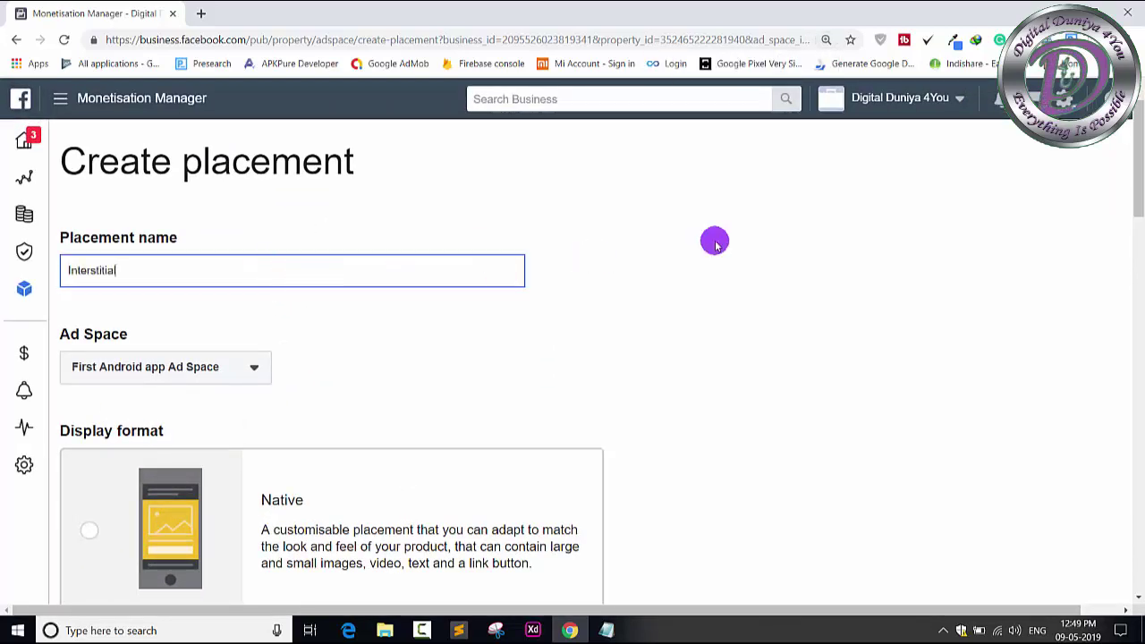
Restore the browser page zoom to its normal size on the placement form.
left_click(1130, 40)
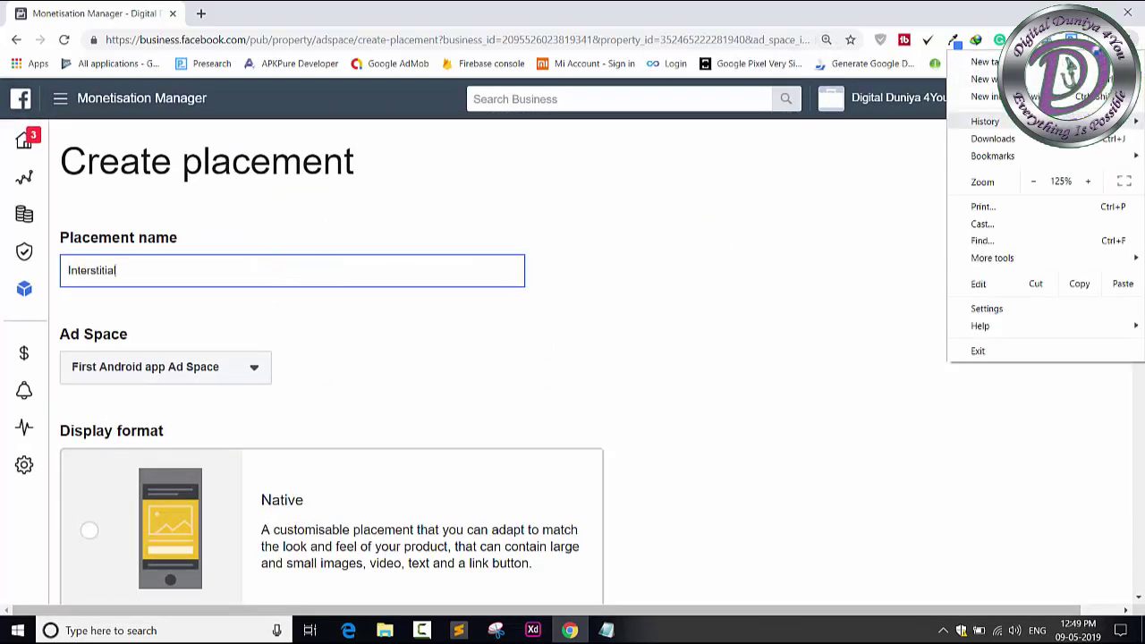
left_click(1034, 182)
left_click(1034, 182)
left_click(527, 294)
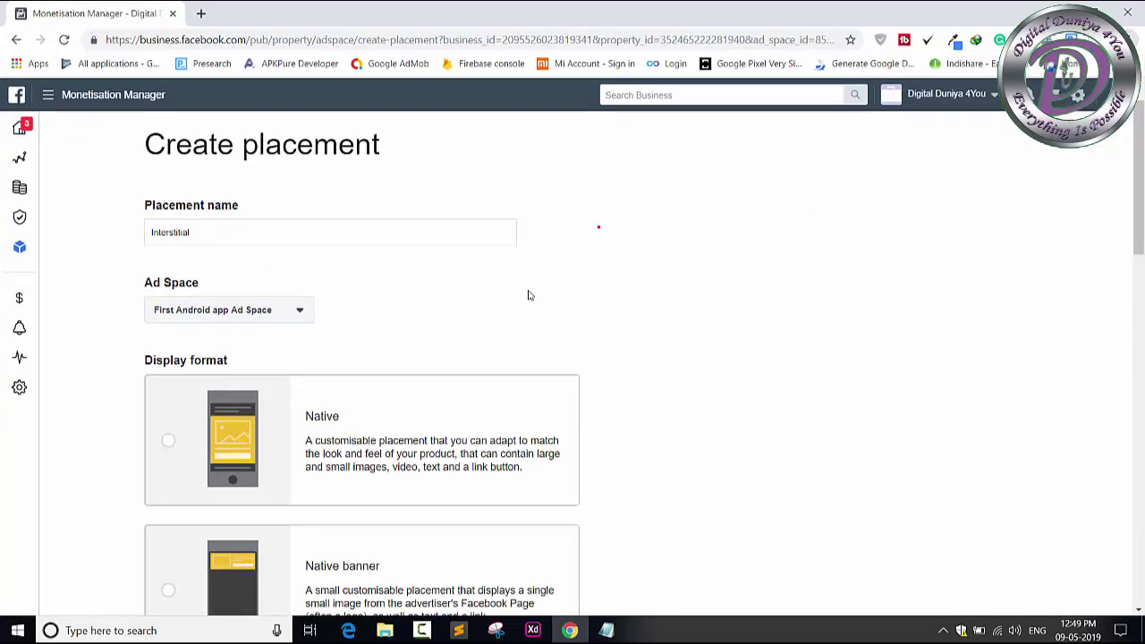
Create the Interstitial placement with the description and frequency capping left empty and Accept any price selected.
left_click(223, 230)
scroll(228, 295, "down", 1)
scroll(230, 298, "down", 2)
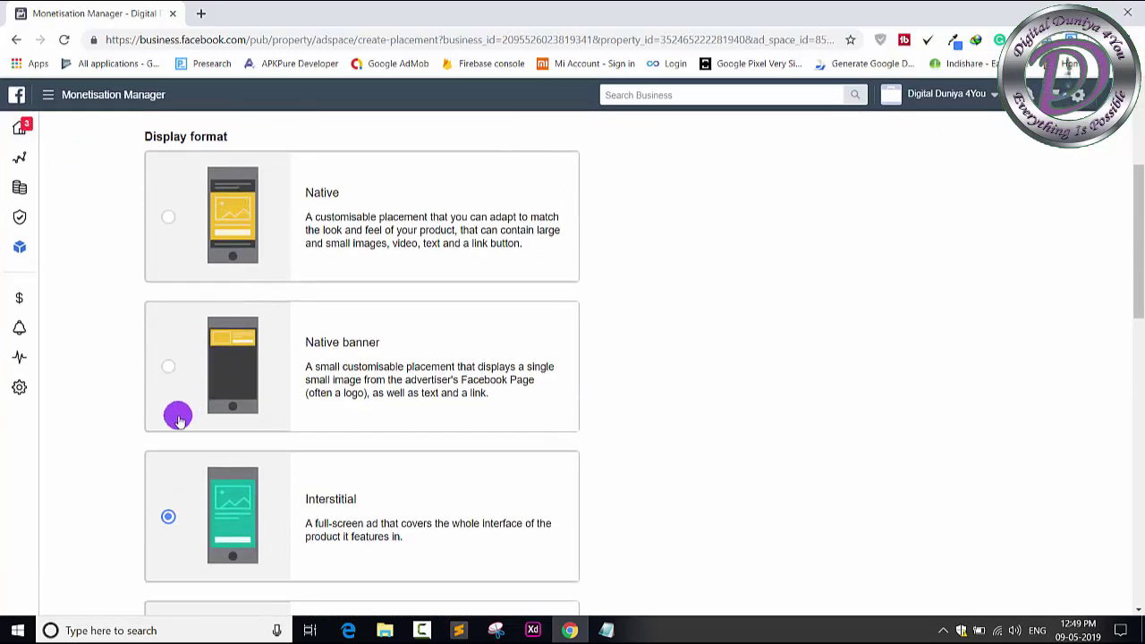
scroll(304, 503, "down", 2)
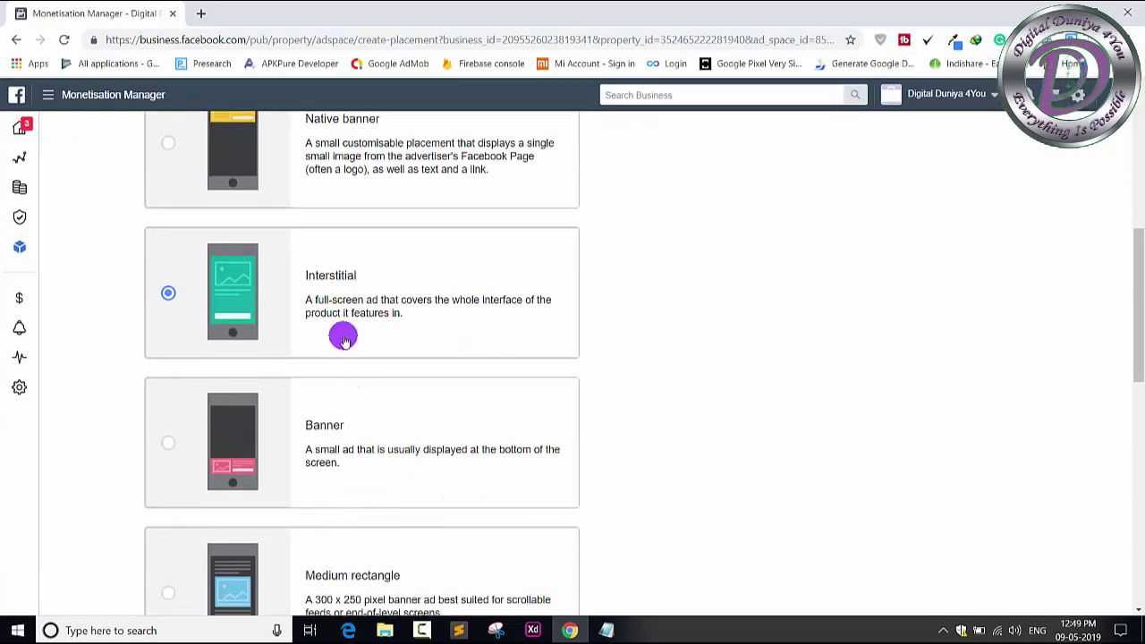
scroll(344, 339, "down", 4)
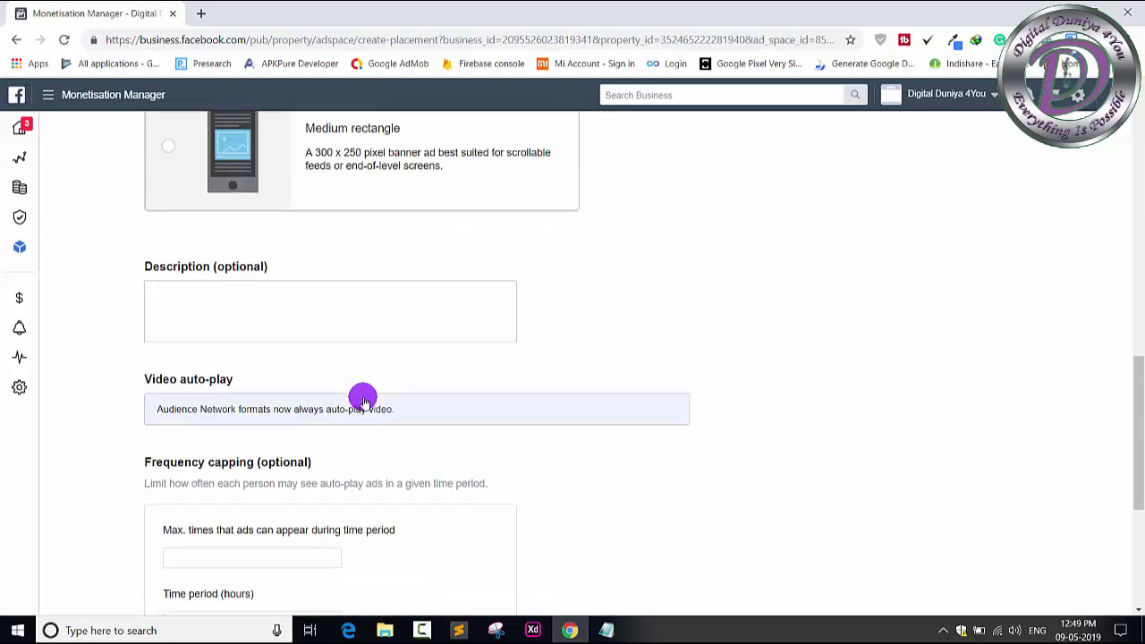
left_click(293, 328)
scroll(236, 385, "down", 3)
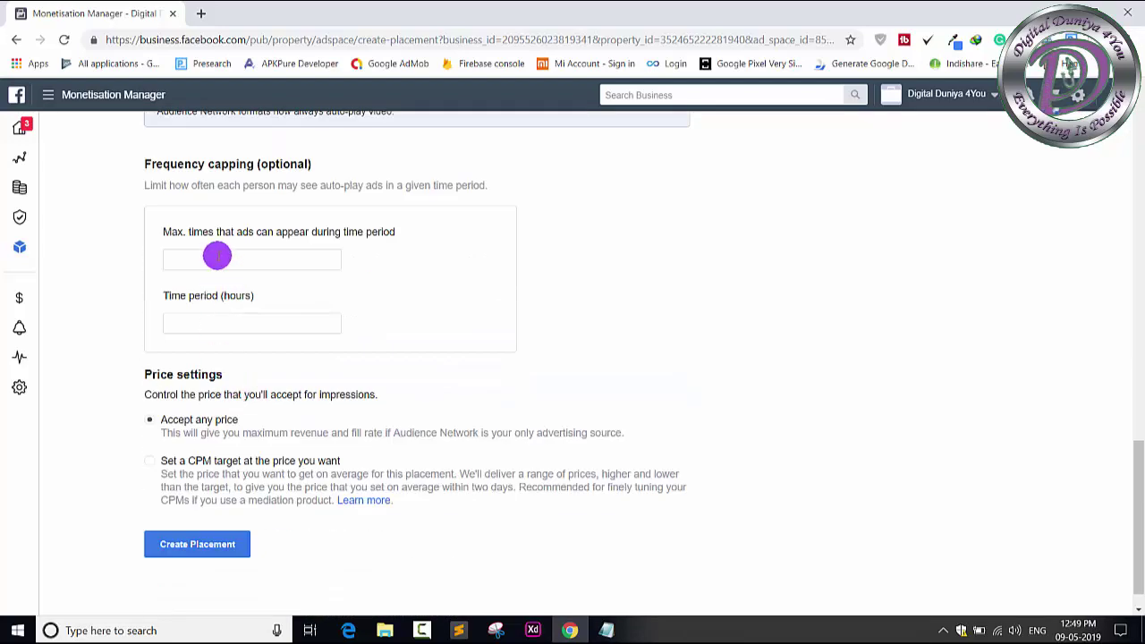
left_click(191, 546)
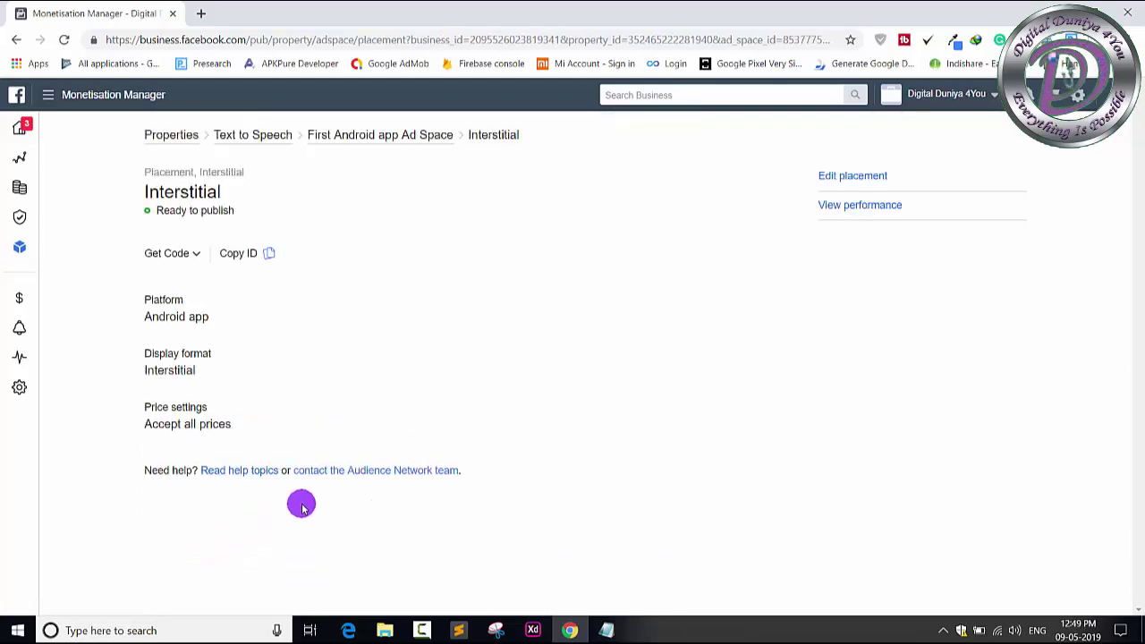
Copy the interstitial's placement ID into the Notepad note under the heading Interstitial, and label the banner's ID with Banner.
left_click(608, 630)
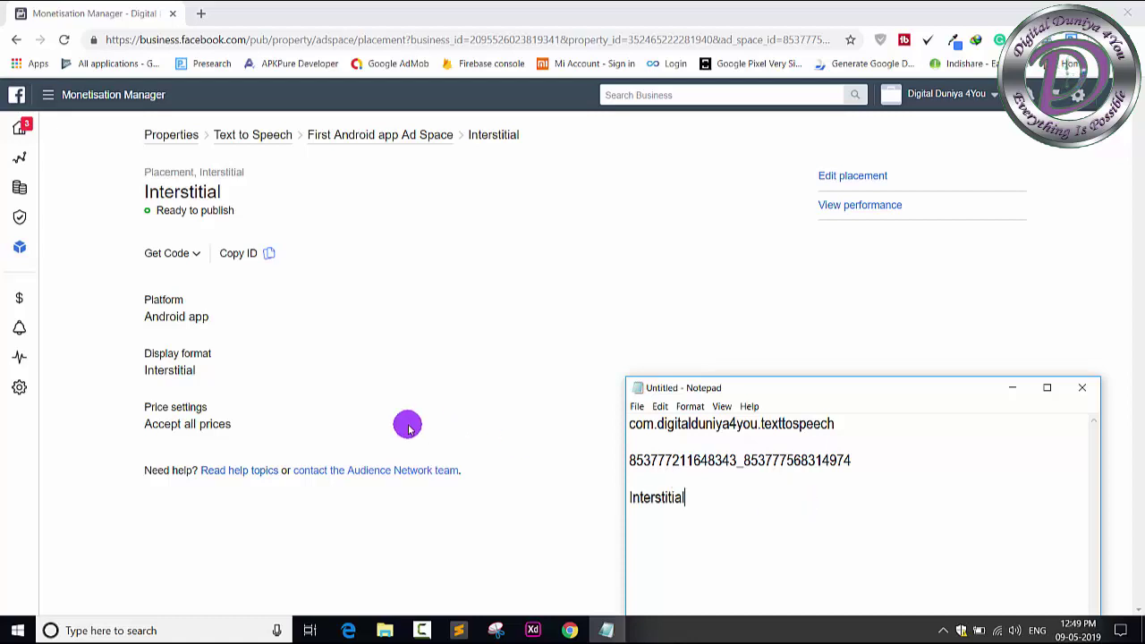
left_click(382, 247)
left_click(266, 255)
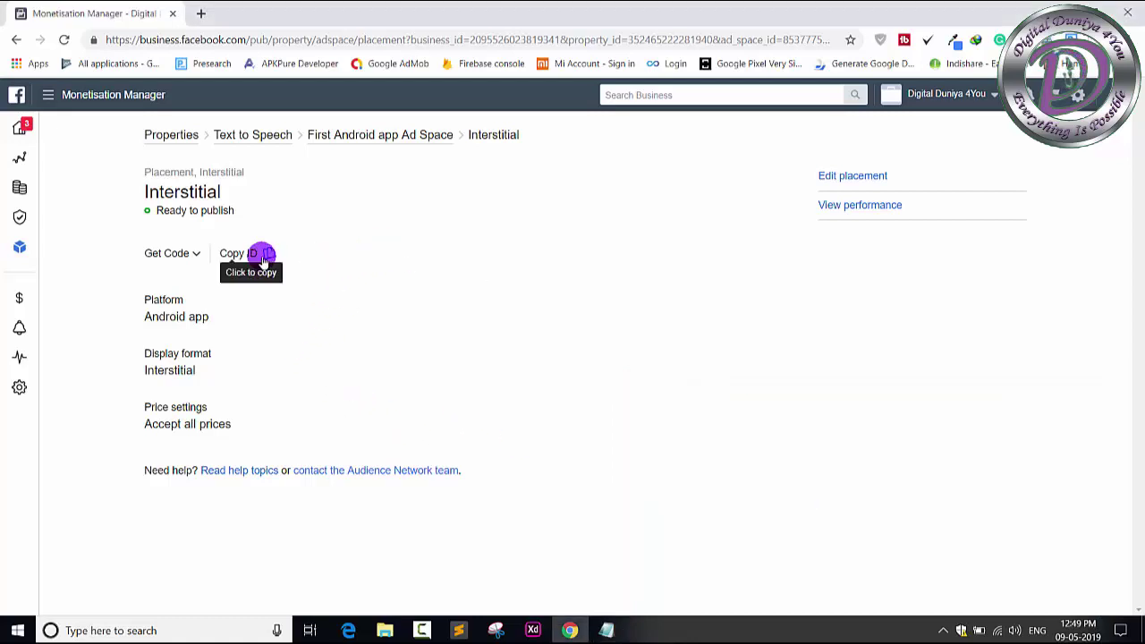
left_click(606, 631)
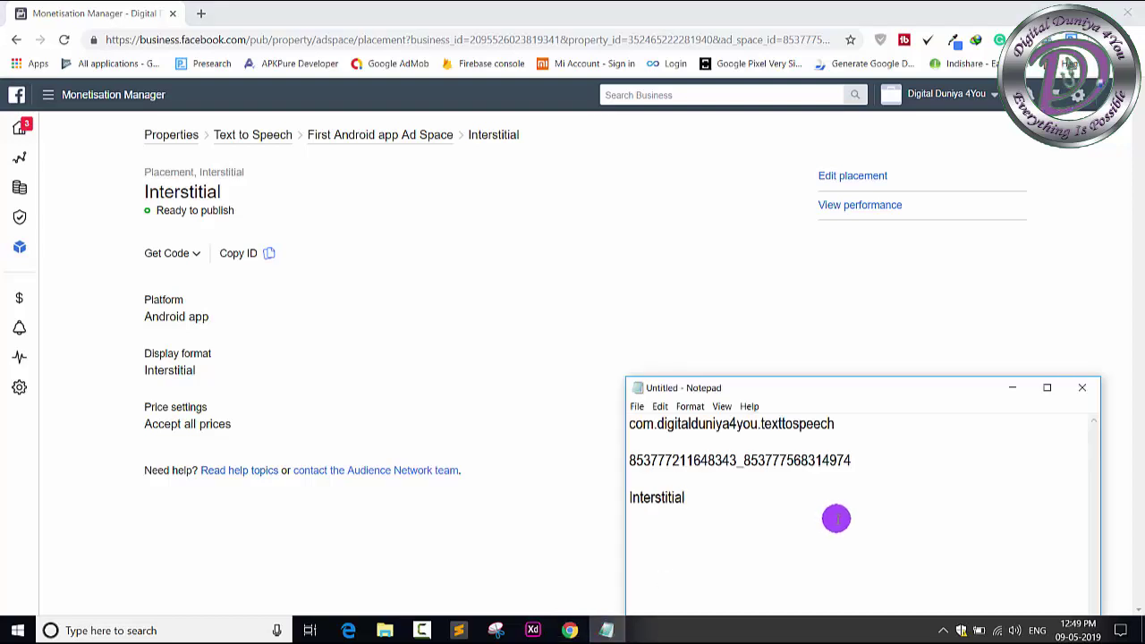
key("Return")
key("ctrl+v")
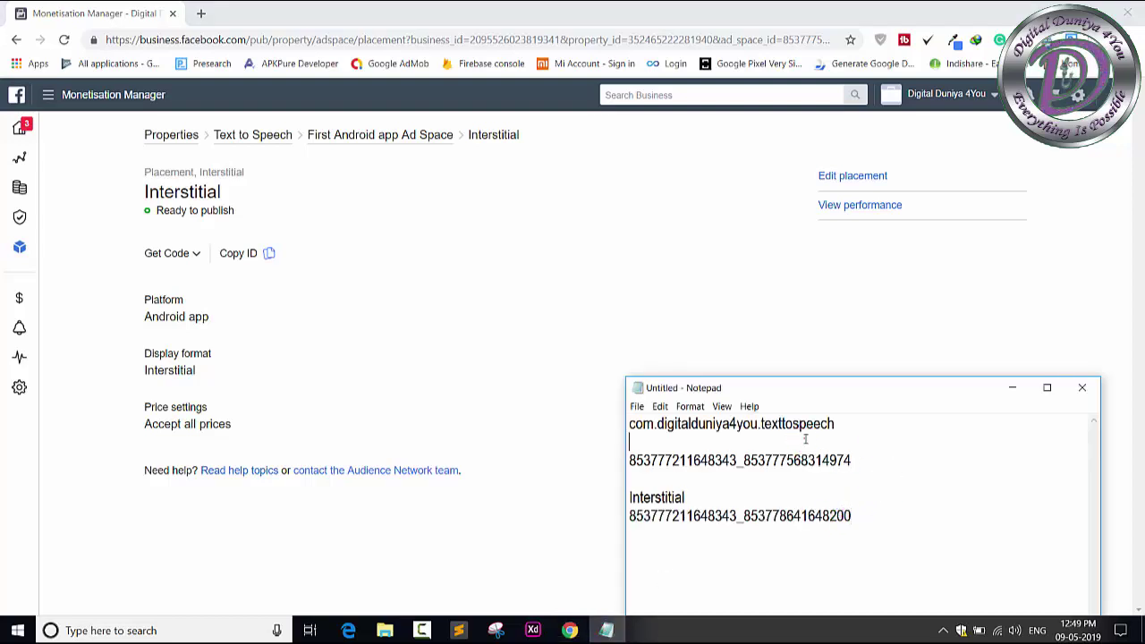
key("Return")
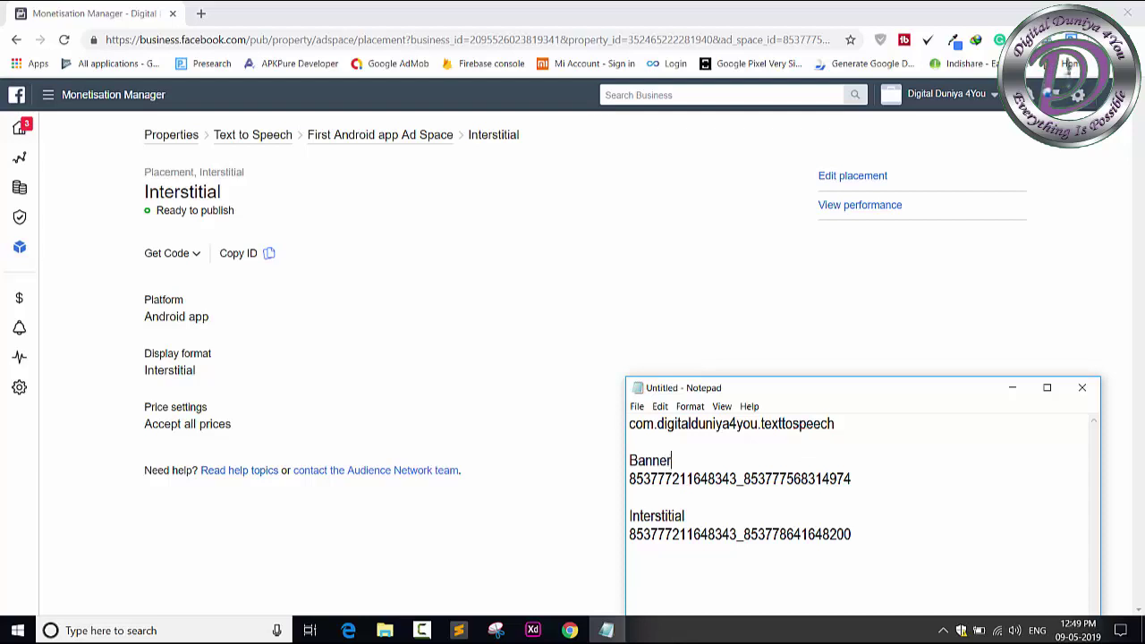
Return to the browser and examine the SDK page's status check for Android and iOS and its beta programme.
left_click(472, 393)
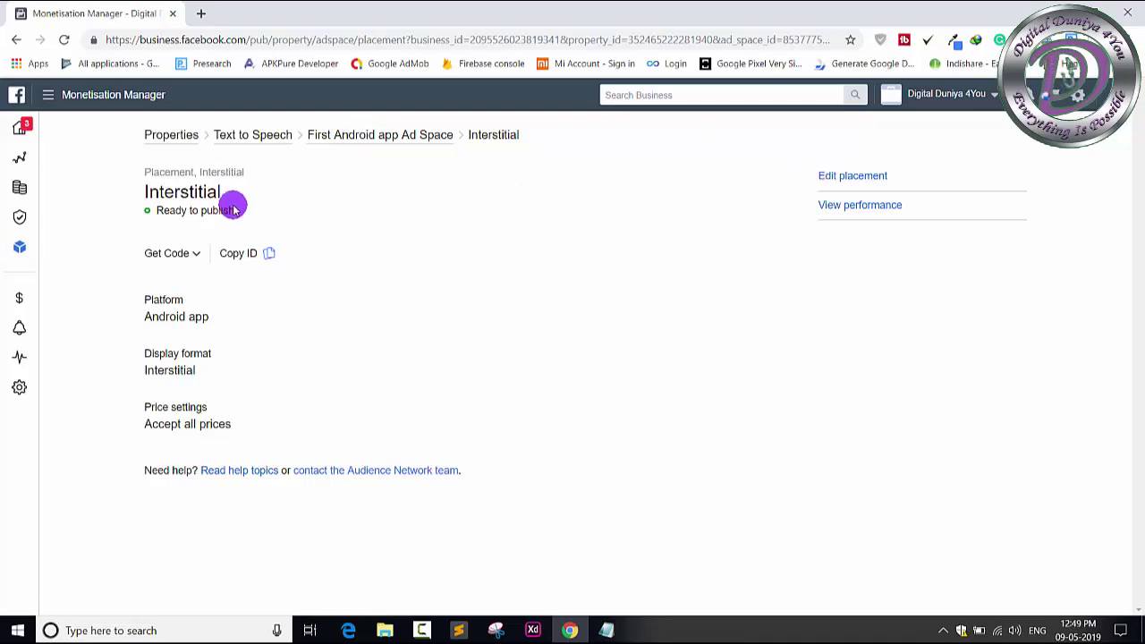
mouse_move(28, 199)
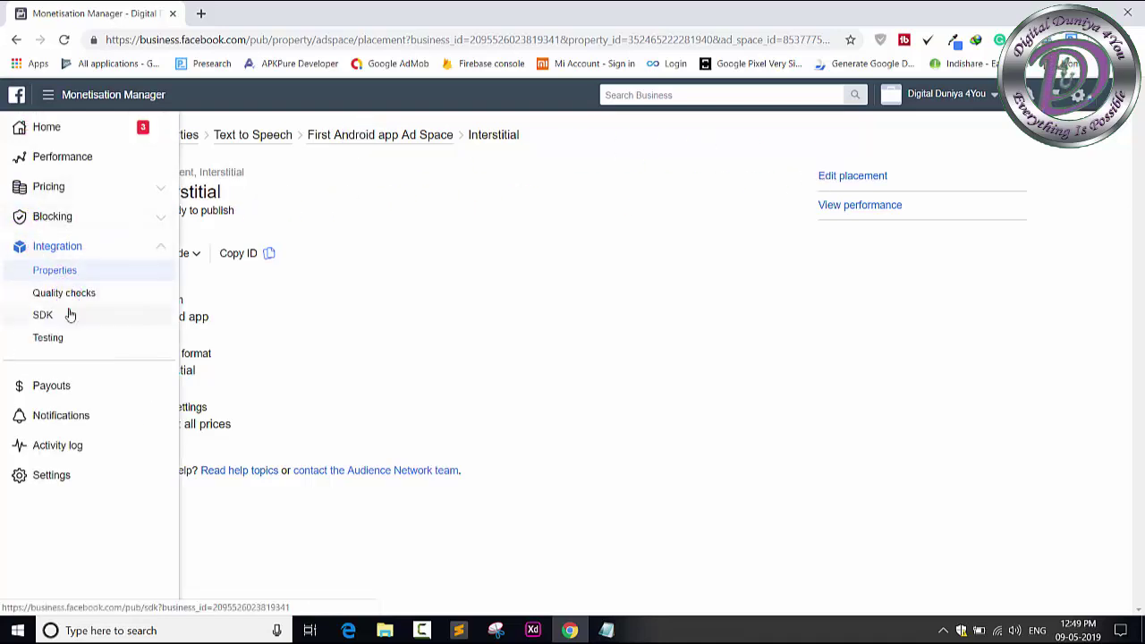
left_click(43, 314)
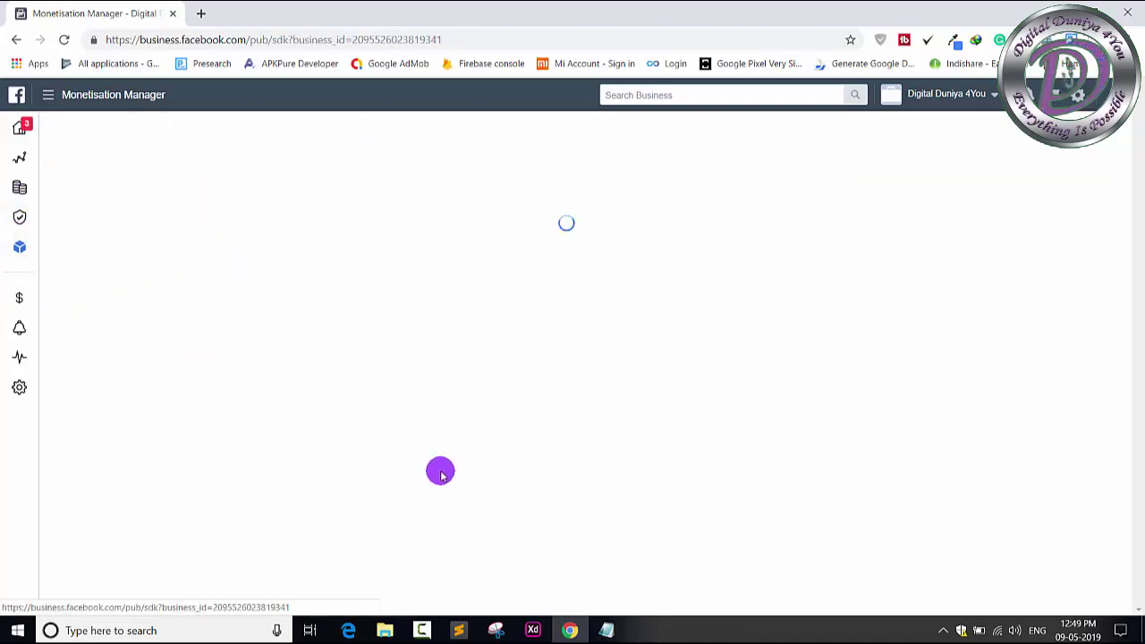
scroll(388, 412, "down", 1)
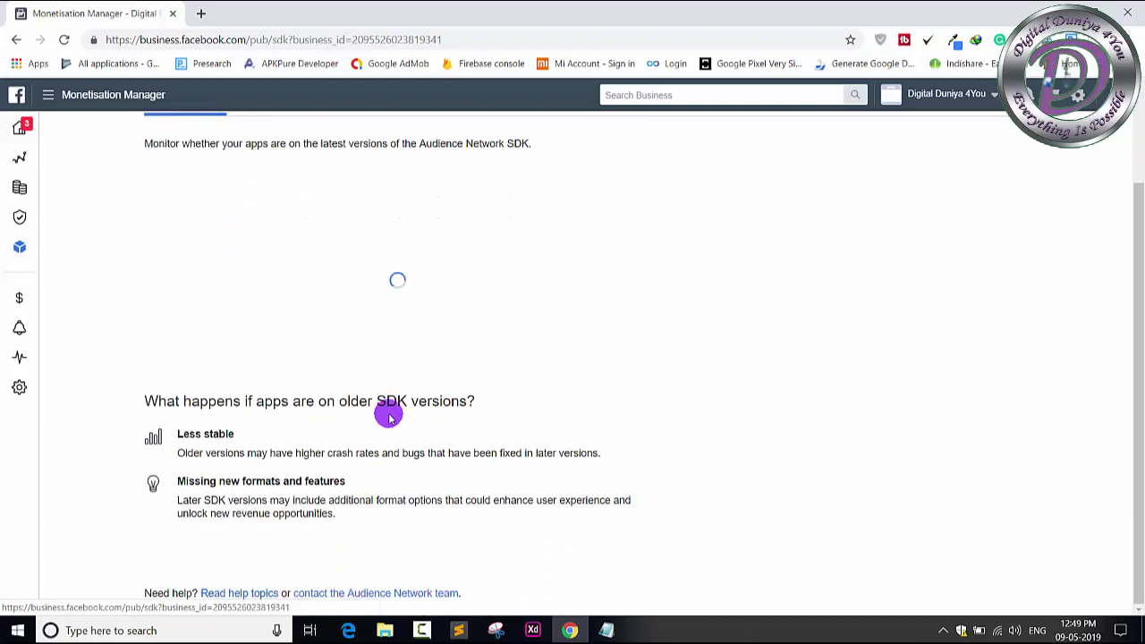
scroll(288, 447, "up", 1)
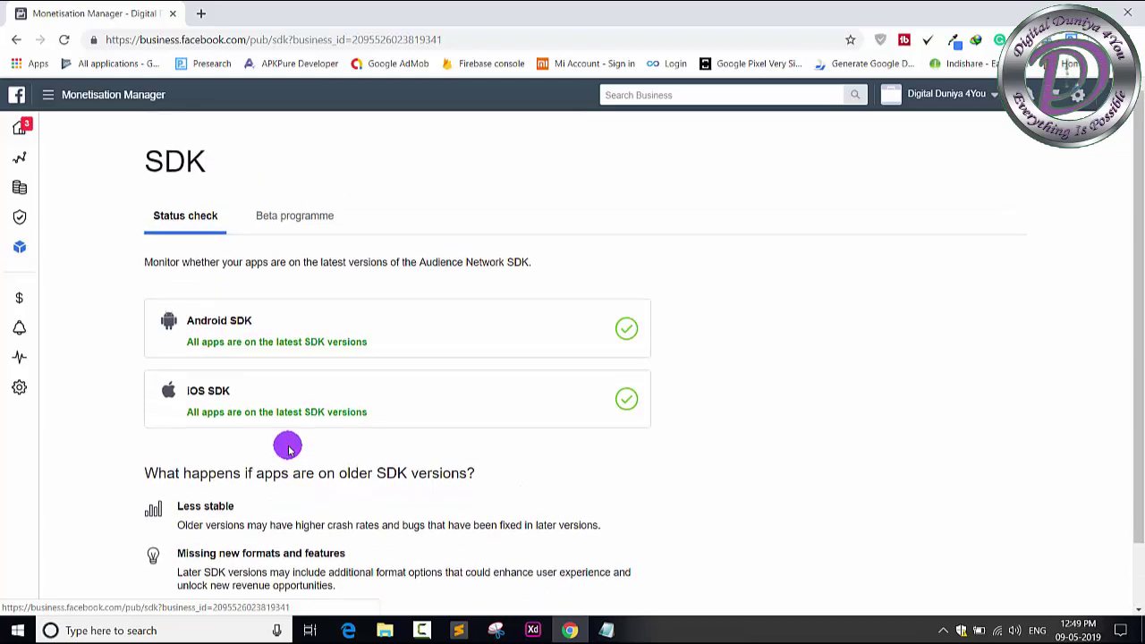
scroll(278, 383, "down", 1)
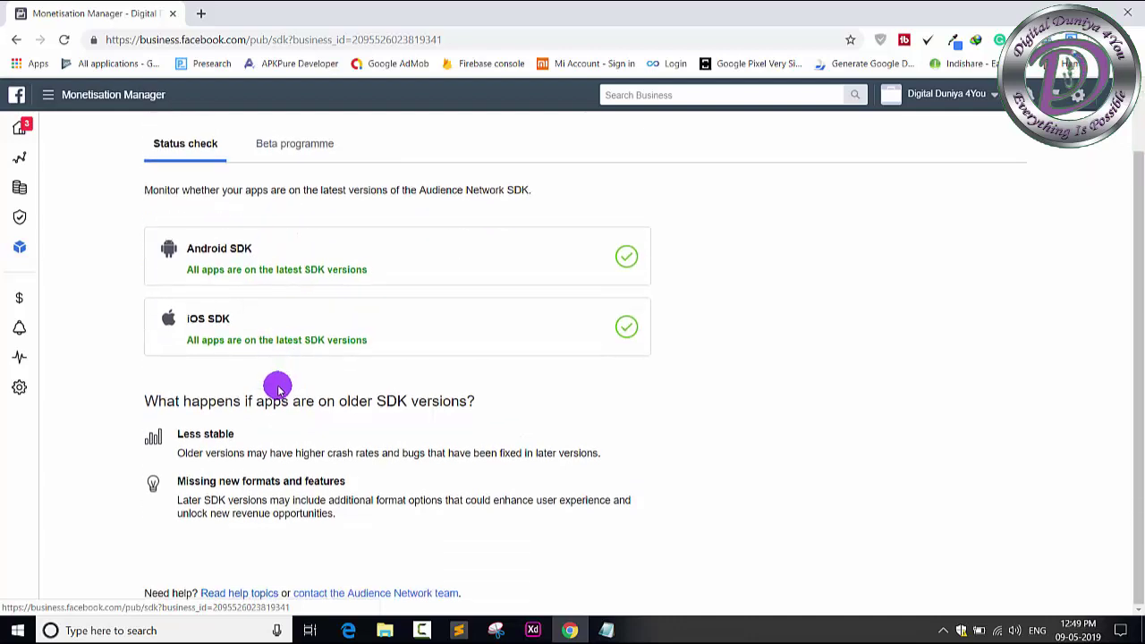
scroll(376, 322, "up", 1)
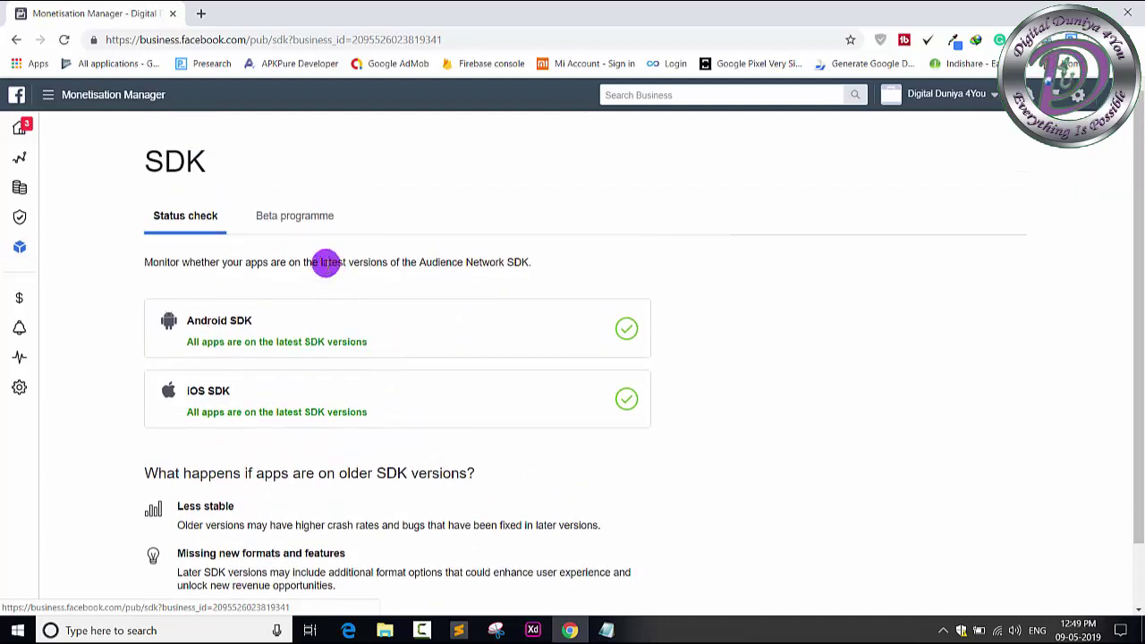
left_click(294, 223)
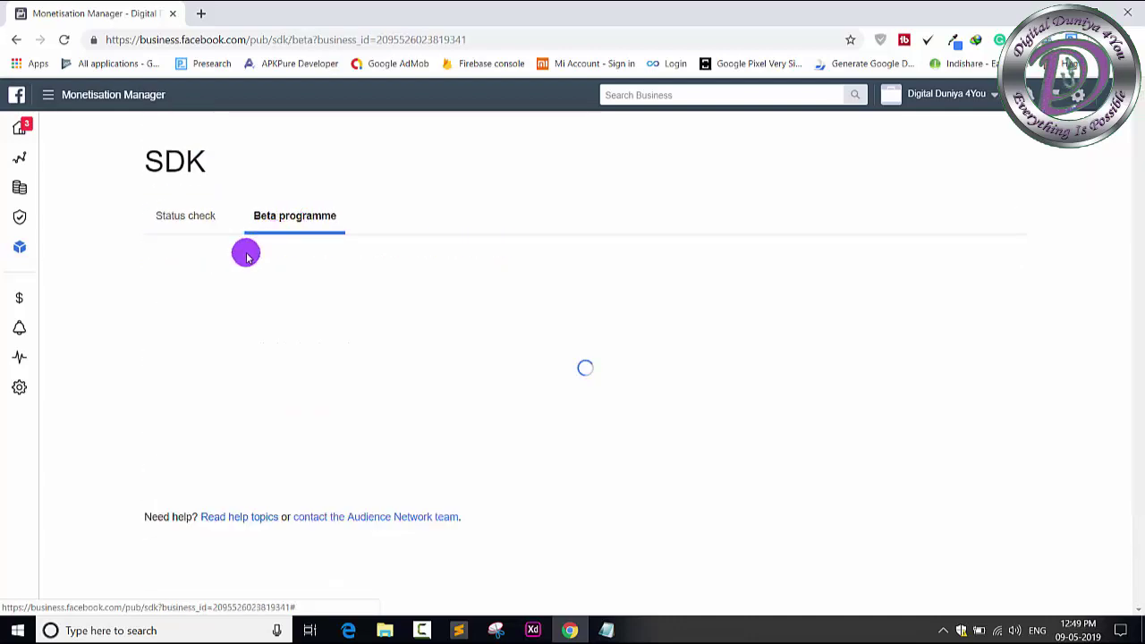
left_click(199, 223)
left_click(284, 226)
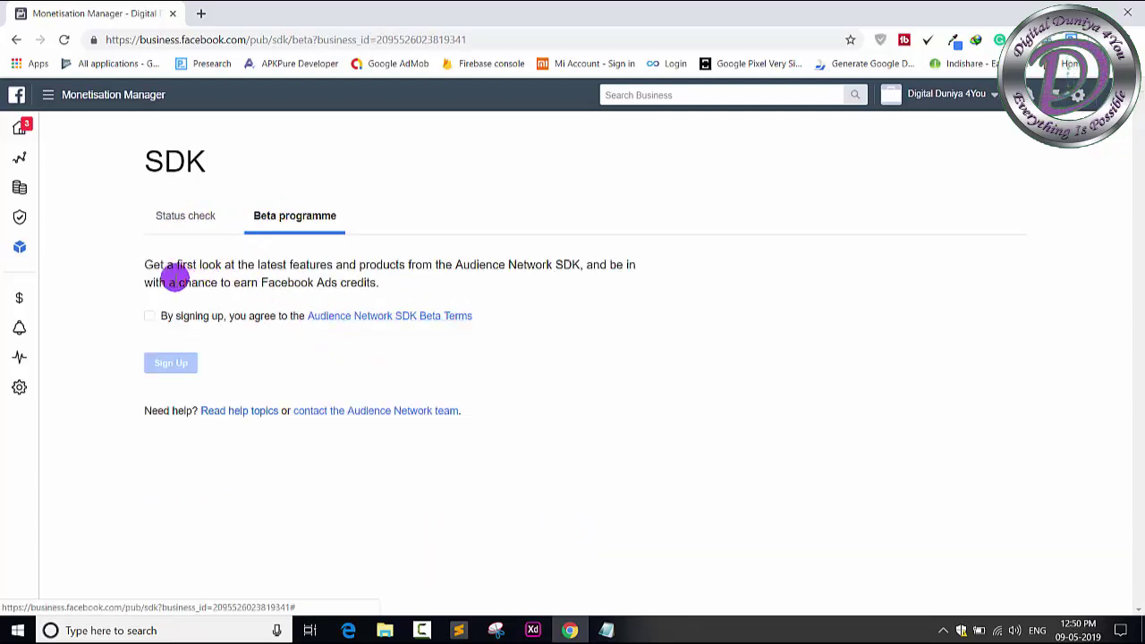
left_click(184, 221)
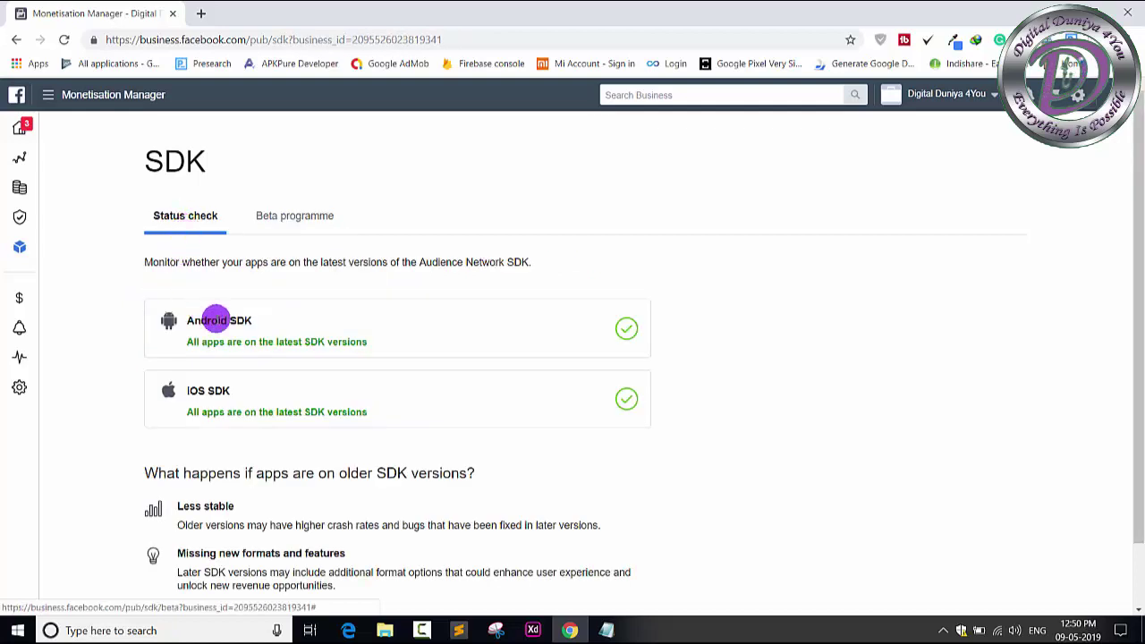
left_click(611, 339)
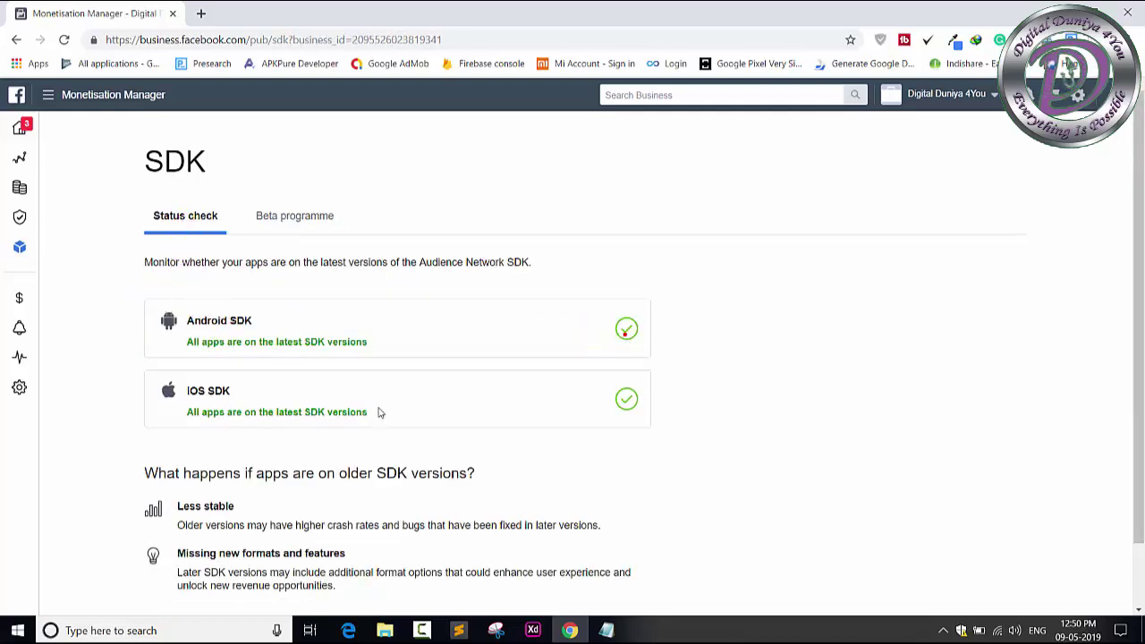
View the Integration section's Properties list and examine the Testing page's test device options.
scroll(357, 407, "down", 2)
mouse_move(20, 217)
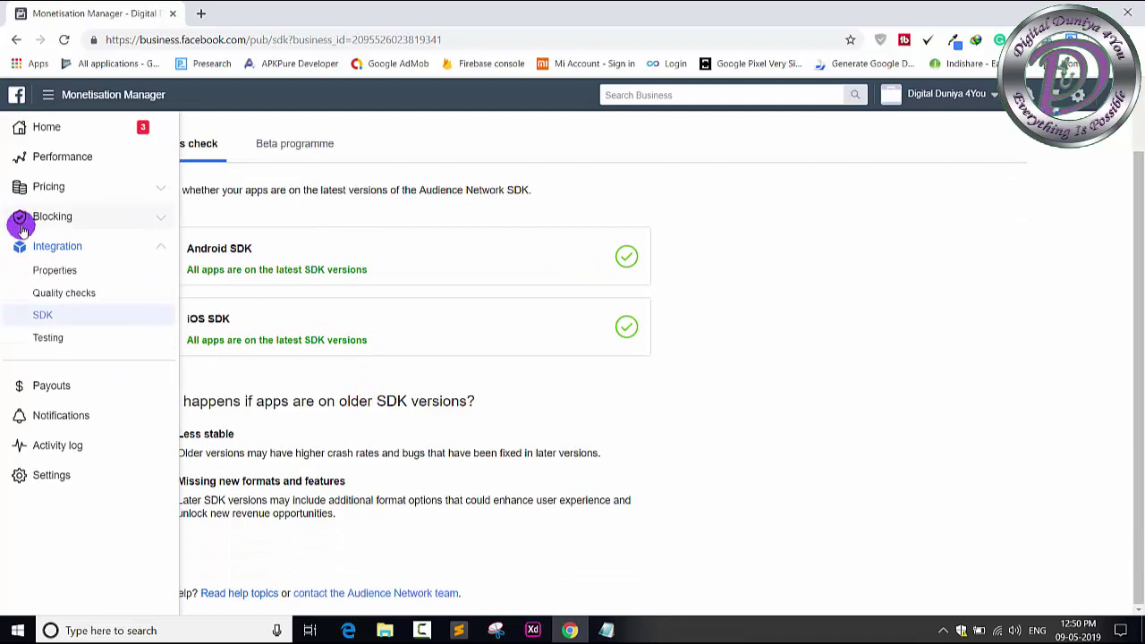
left_click(69, 270)
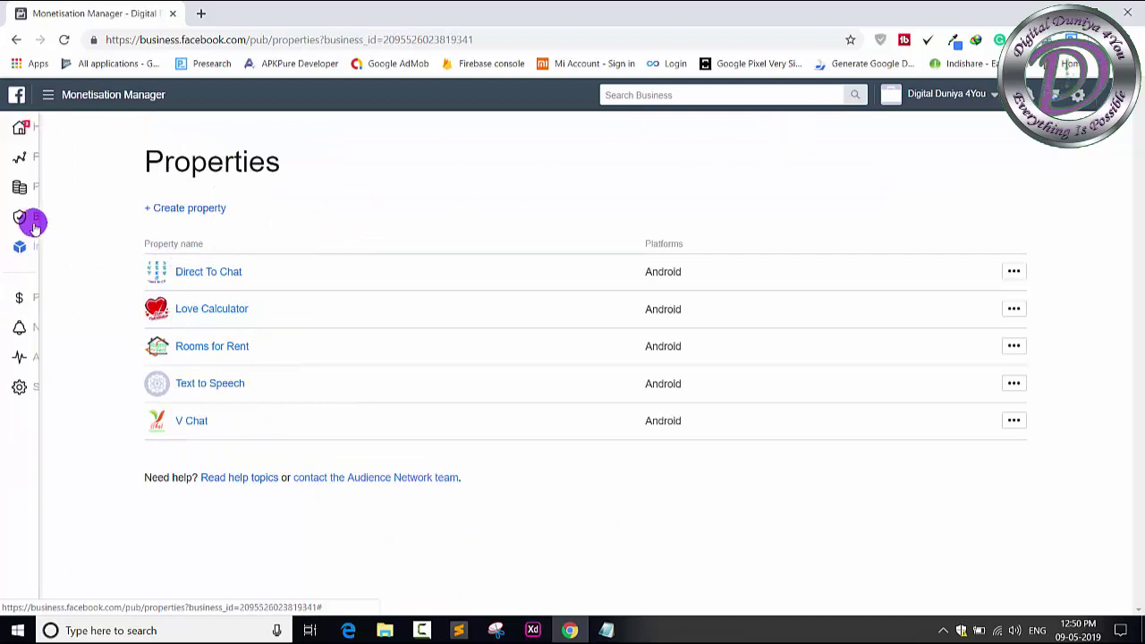
mouse_move(20, 188)
left_click(50, 245)
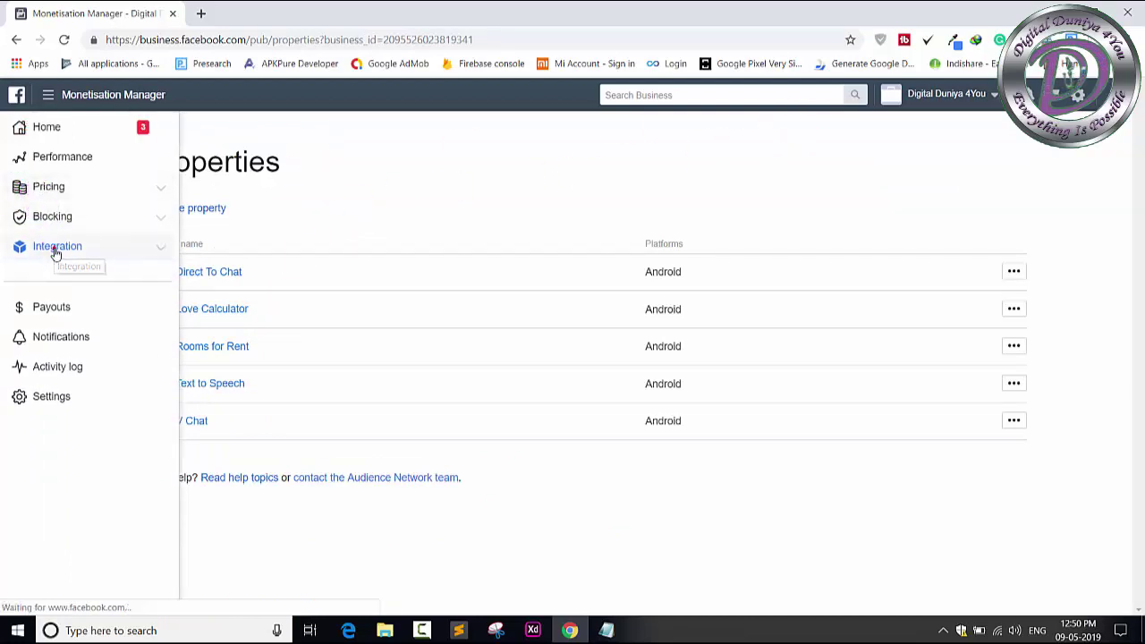
left_click(55, 253)
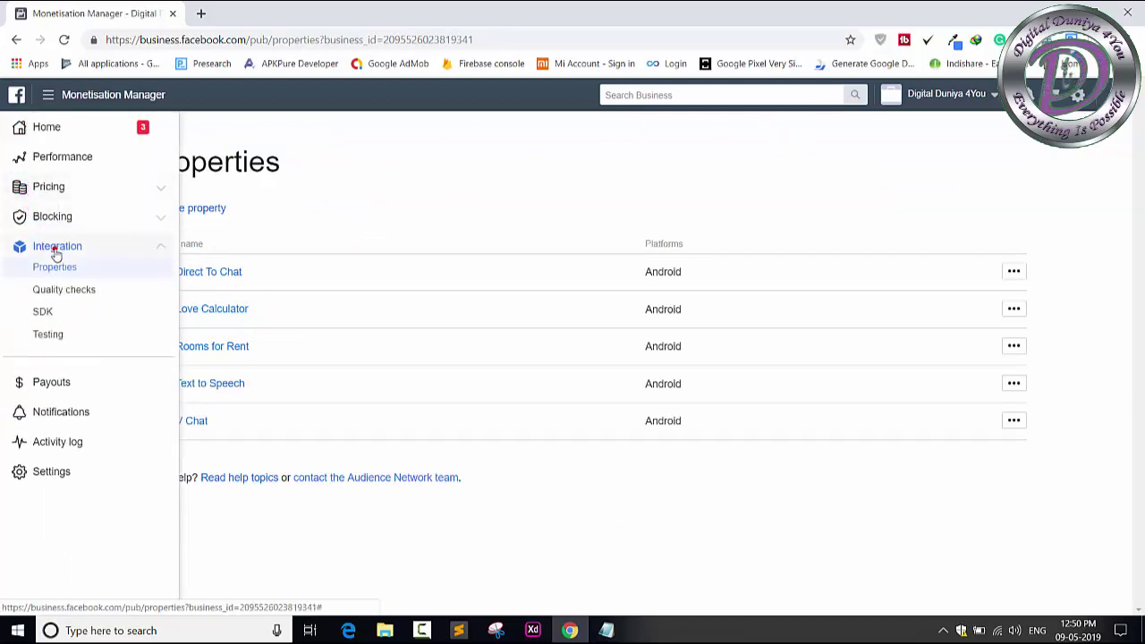
left_click(62, 334)
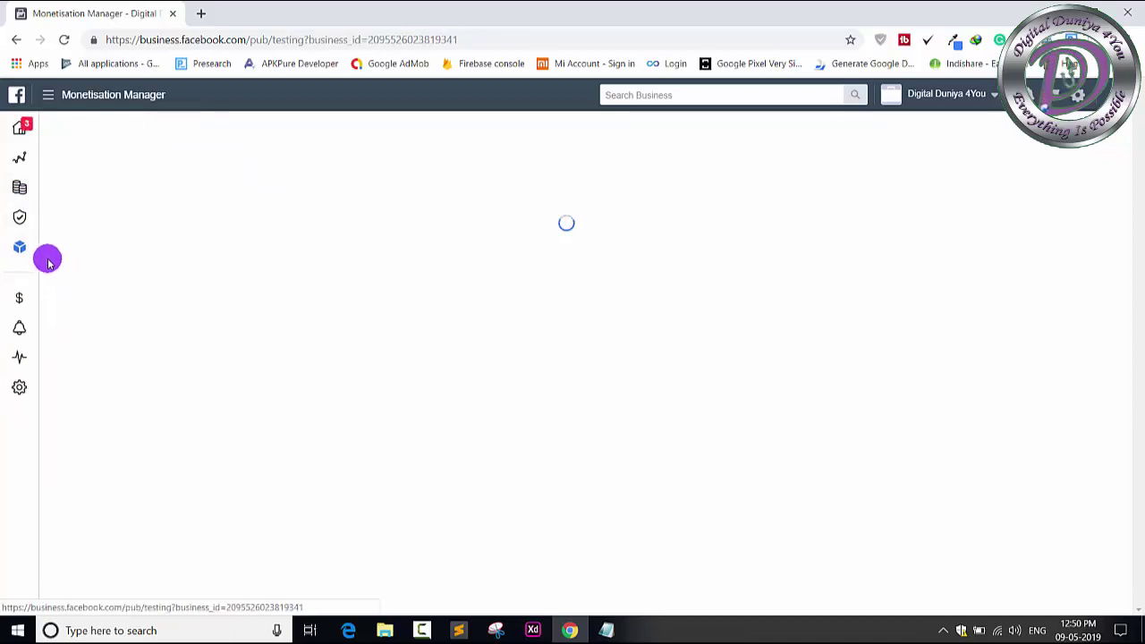
mouse_move(21, 247)
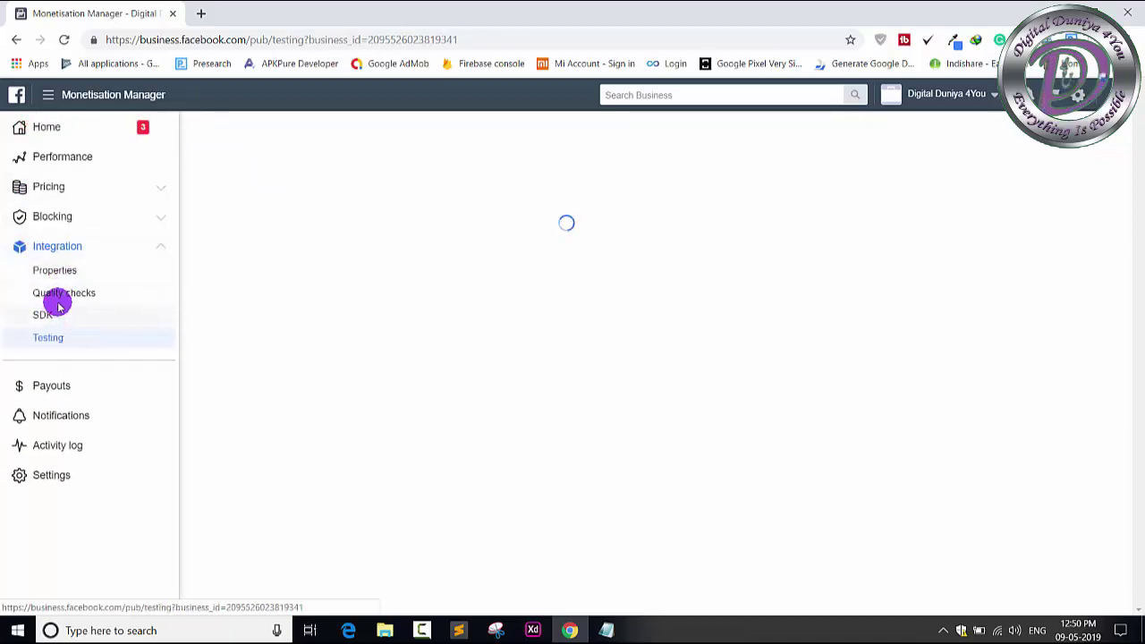
scroll(295, 333, "down", 3)
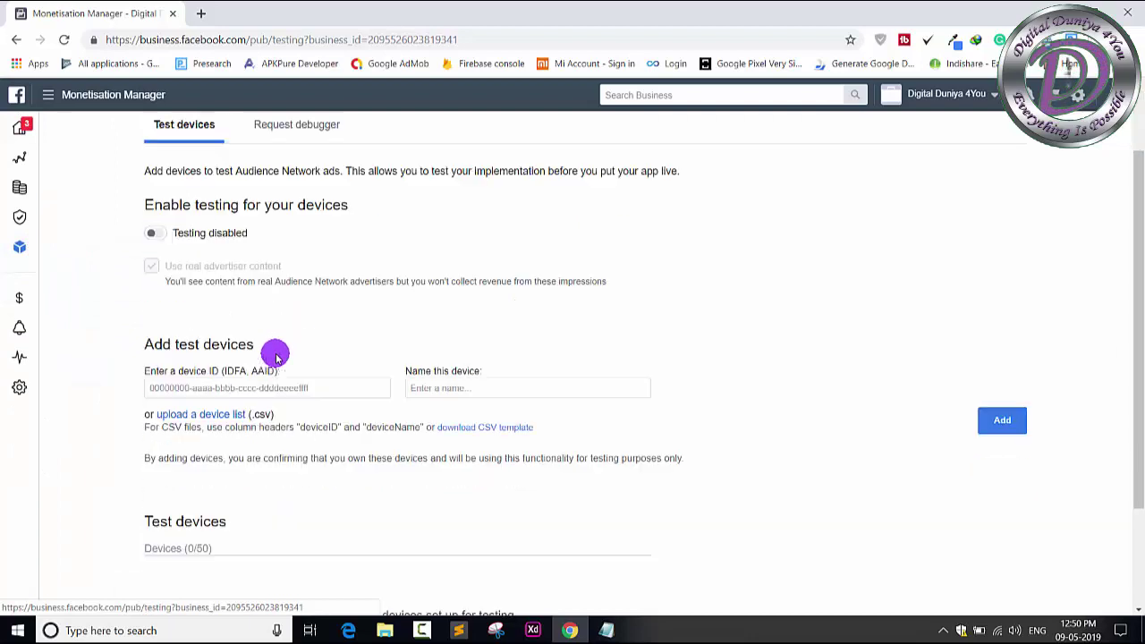
scroll(275, 355, "up", 3)
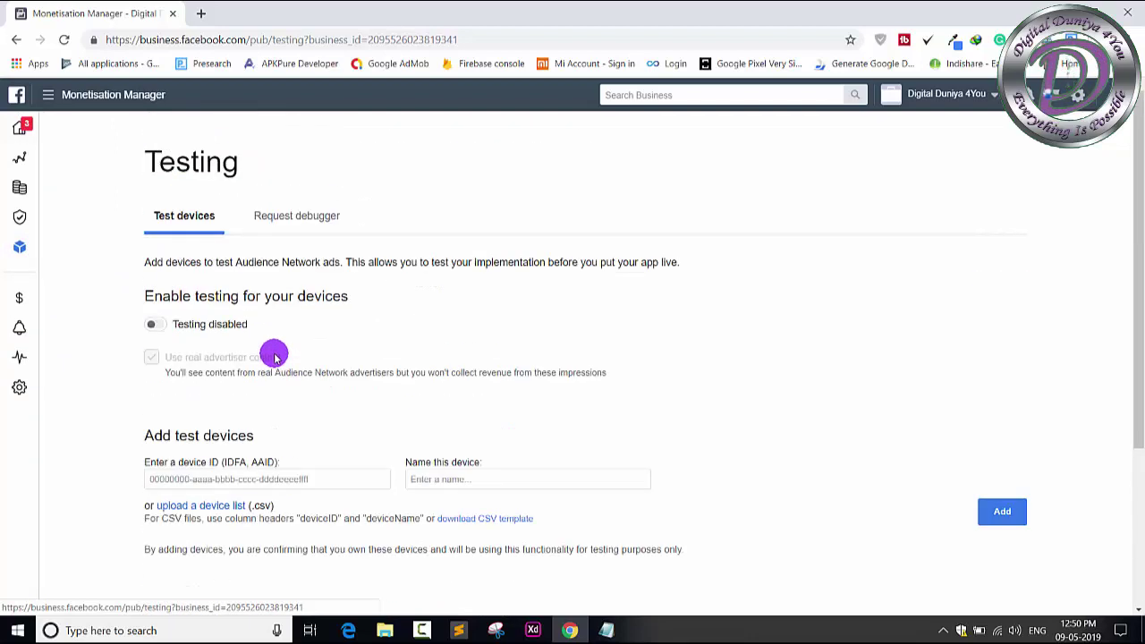
Review the SDK status check and Quality checks pages, and open the Text to Speech property from the Properties list.
mouse_move(27, 320)
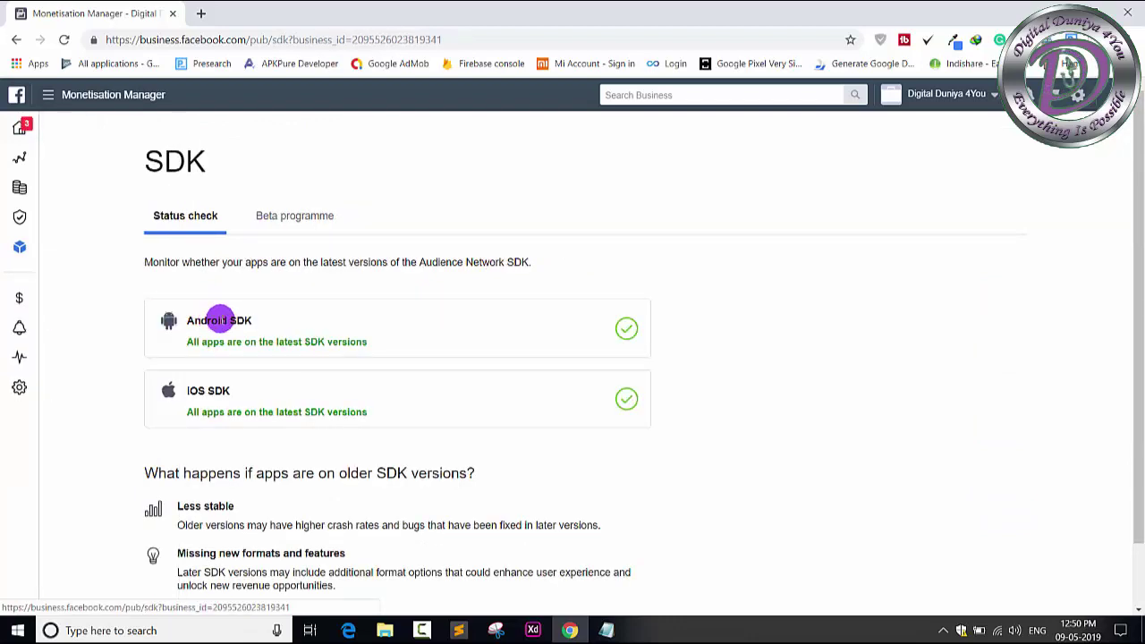
scroll(217, 319, "down", 1)
scroll(205, 325, "up", 1)
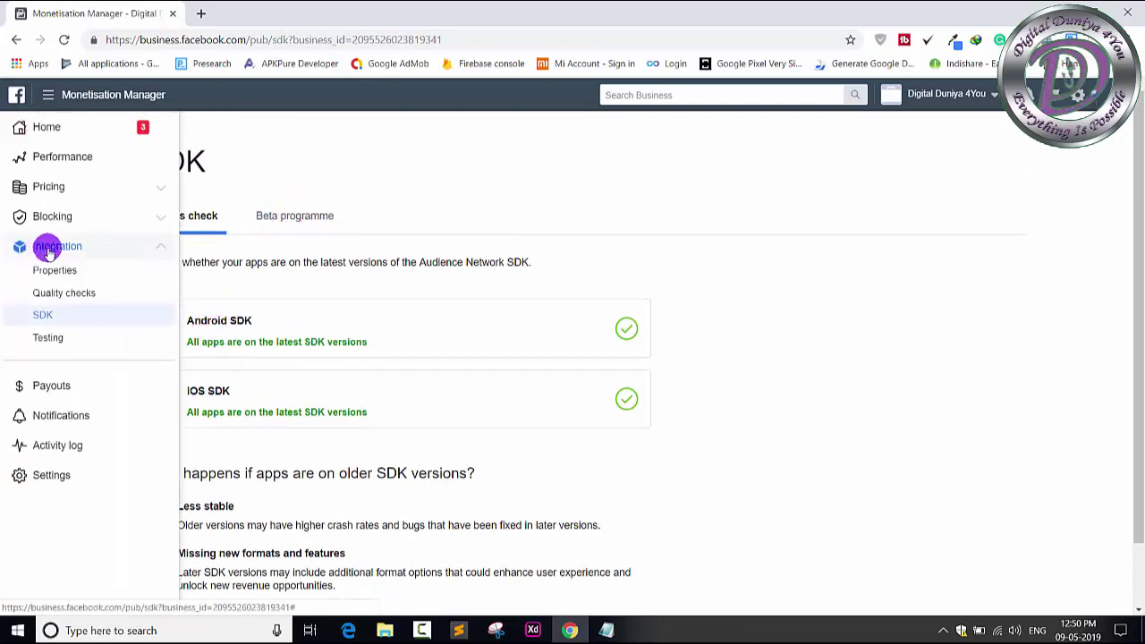
left_click(66, 292)
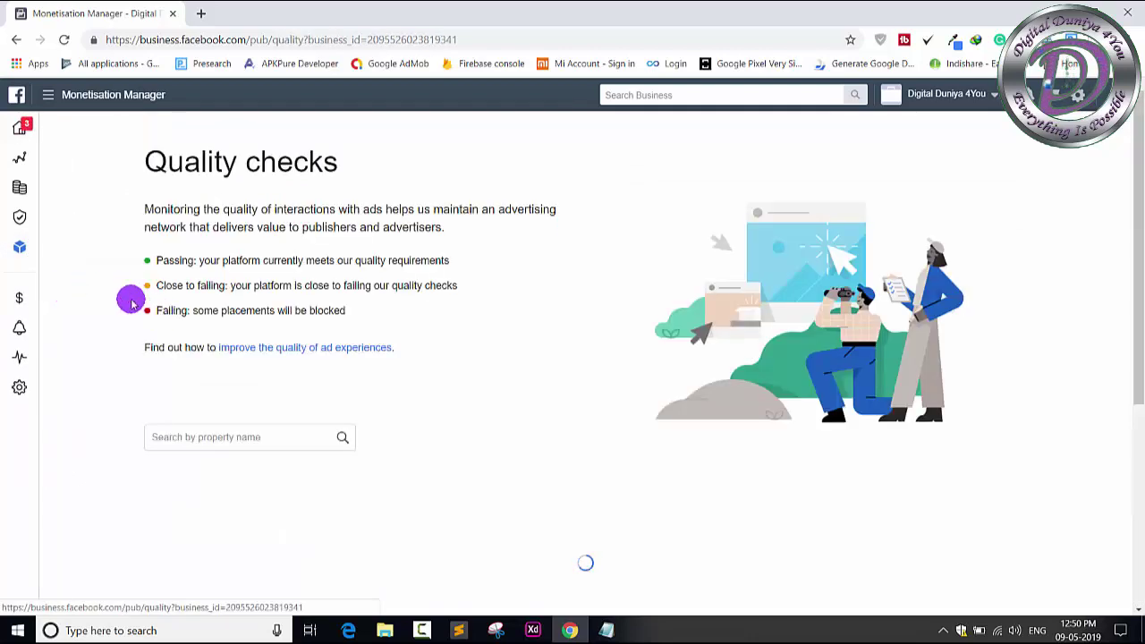
mouse_move(25, 252)
left_click(64, 270)
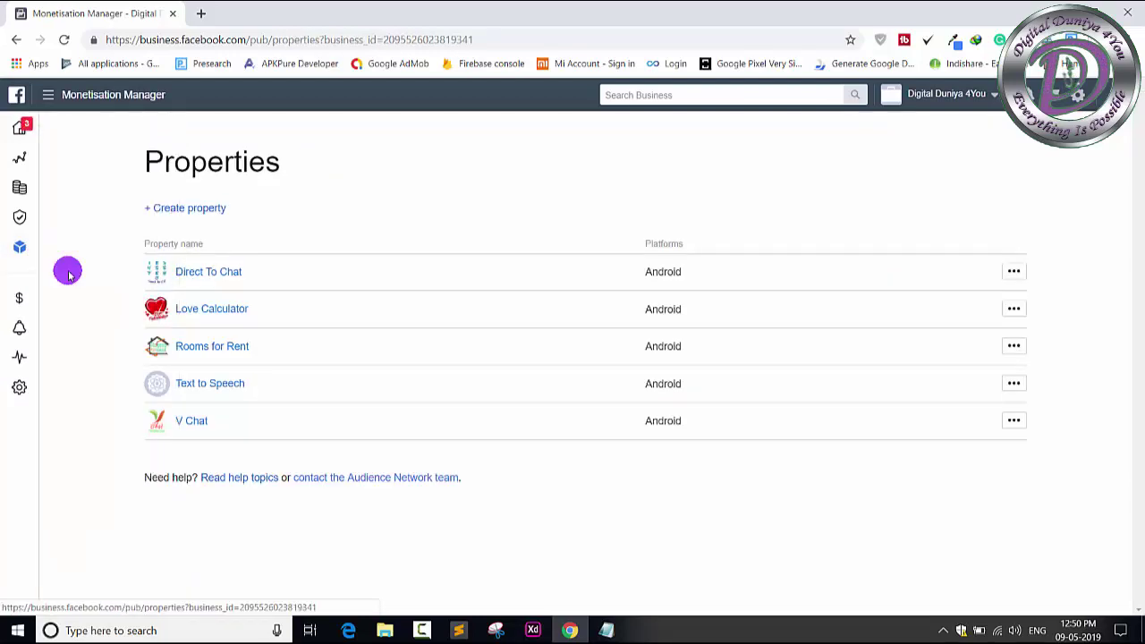
left_click(191, 382)
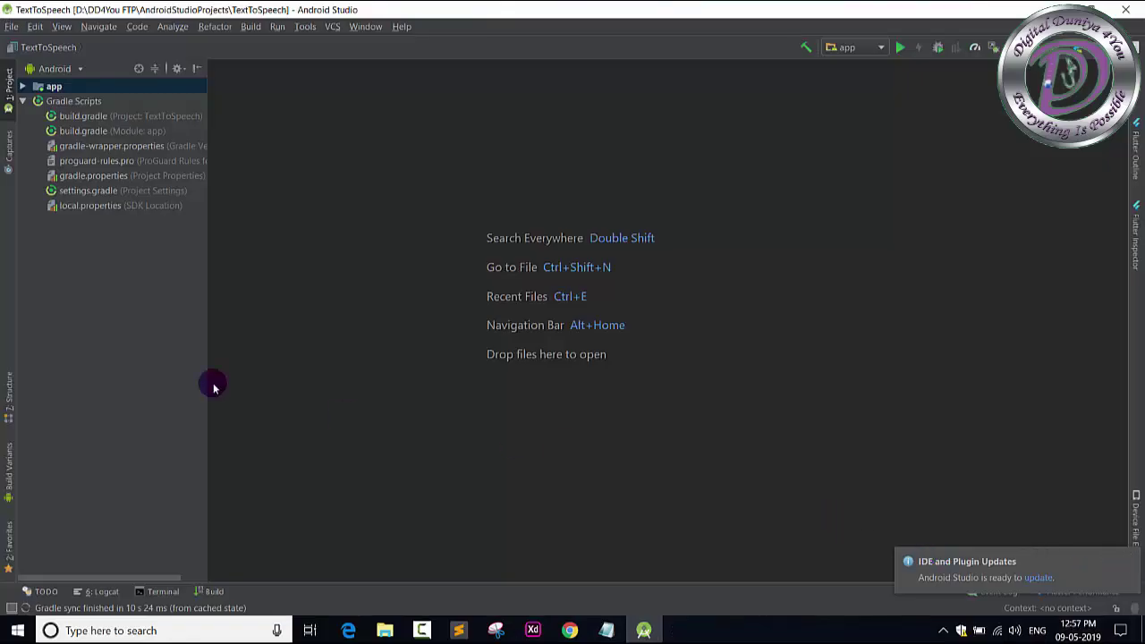
In Android Studio's TextToSpeech project, dismiss the update notification and open the build.gradle file of the app module.
left_click(1128, 558)
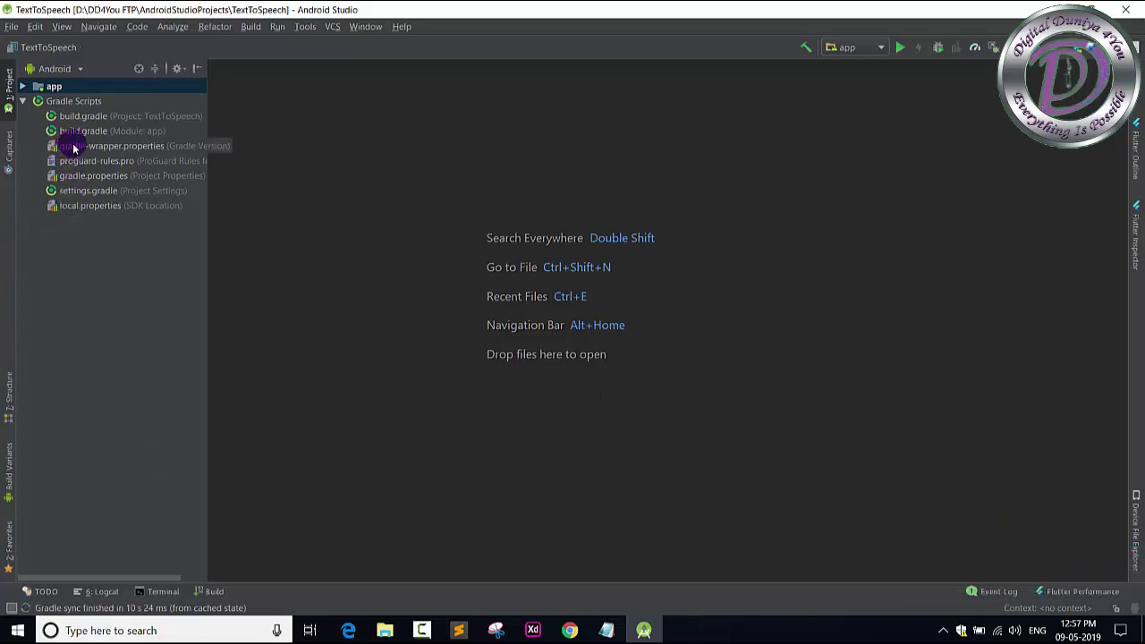
left_click(130, 137)
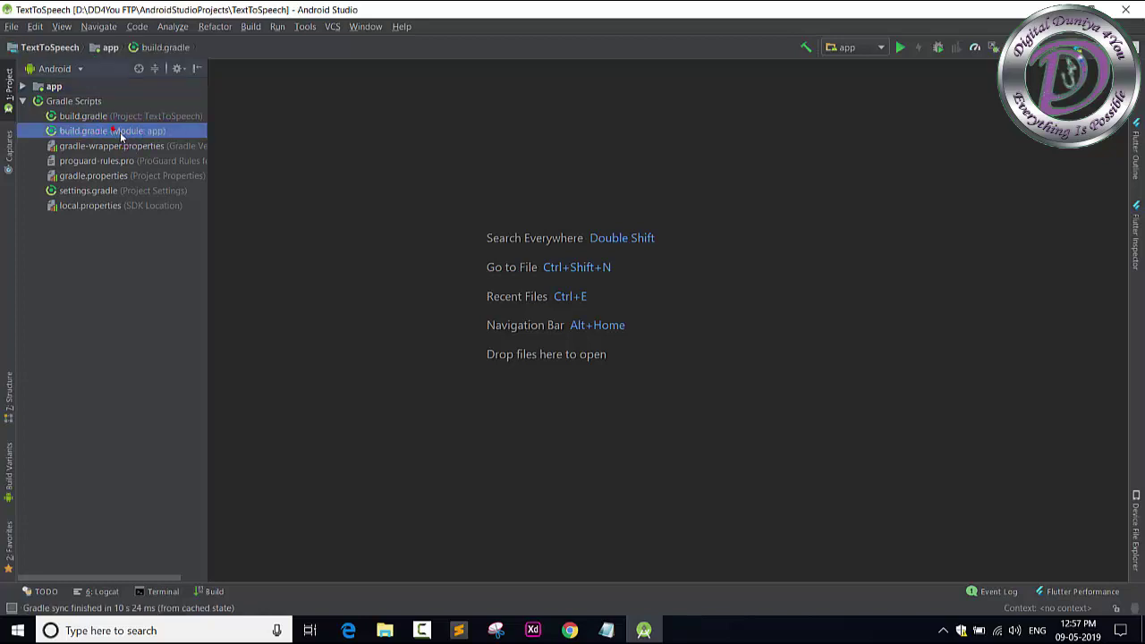
double_click(121, 136)
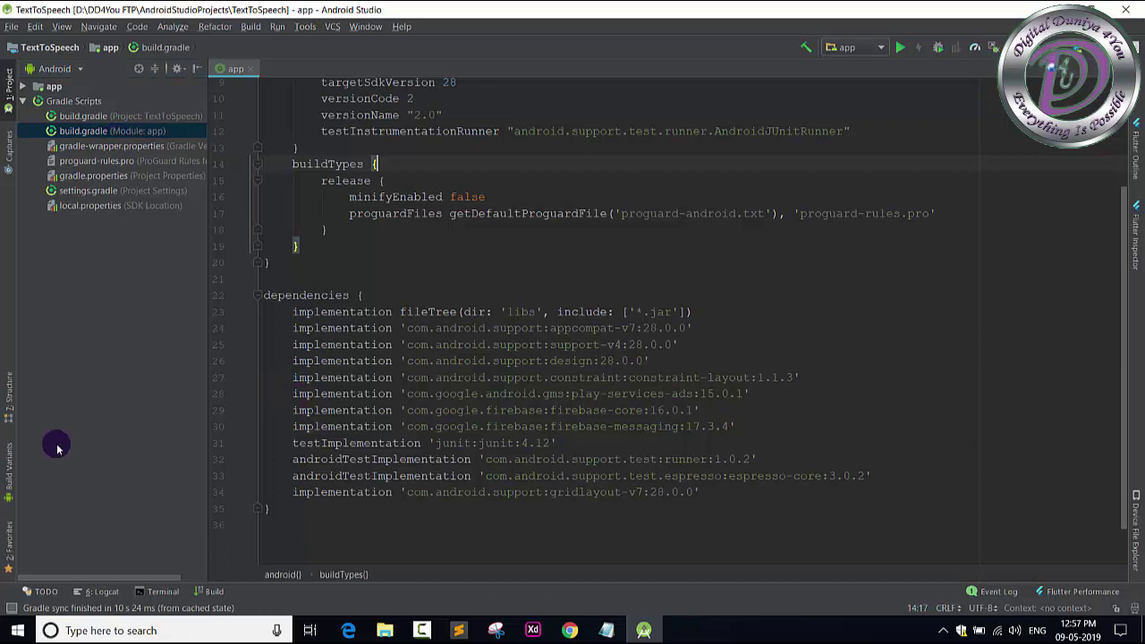
Copy 'com.facebook.android:audience-network-sdk:5.+' from the Notepad note and insert two new lines below the firebase-messaging dependency in build.gradle.
left_click(607, 631)
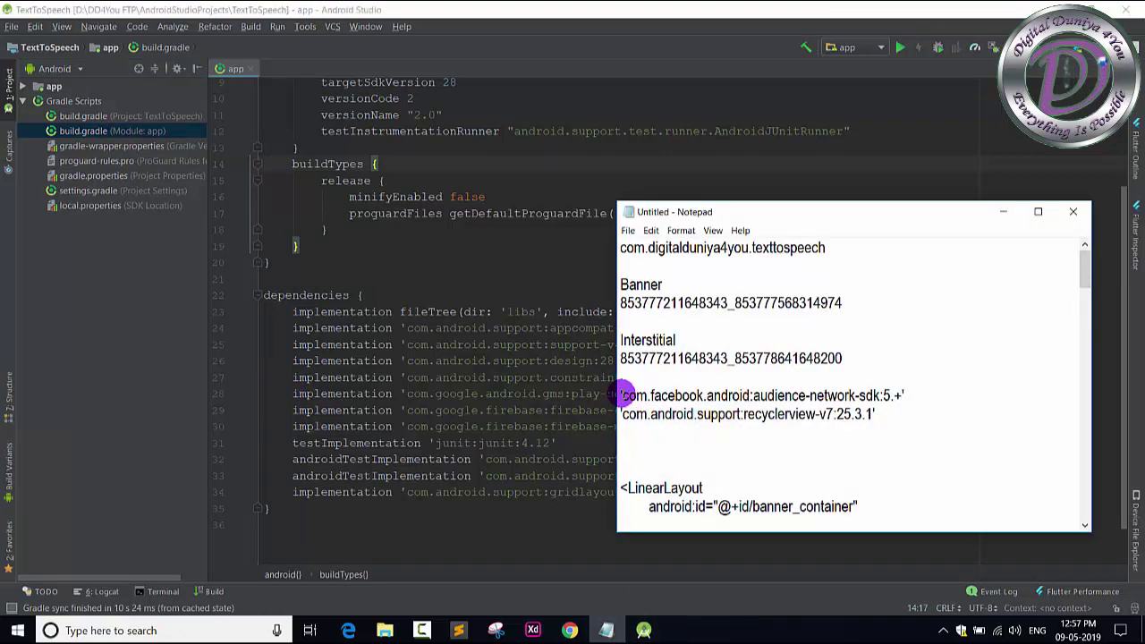
left_click_drag(620, 394, 903, 396)
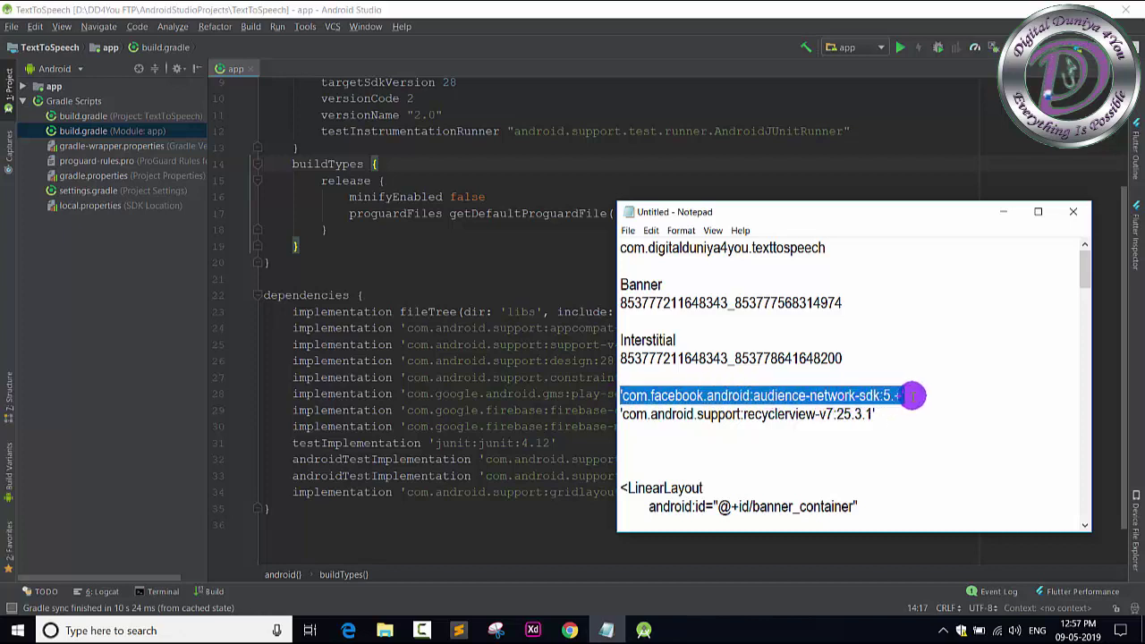
left_click(556, 459)
left_click(756, 426)
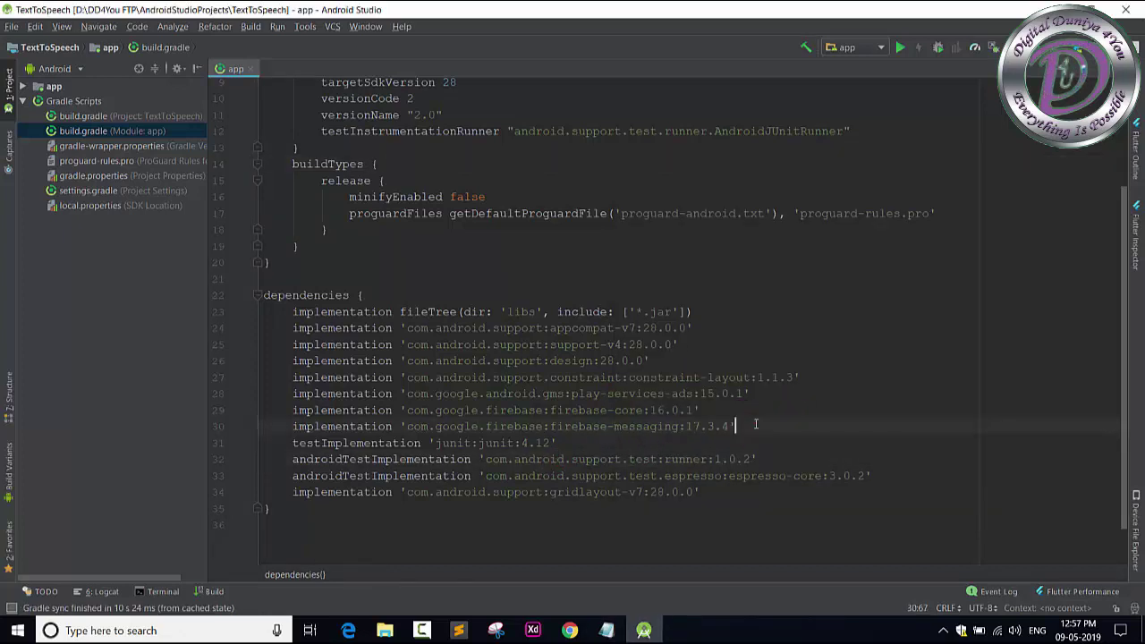
key("Return")
key("Return")
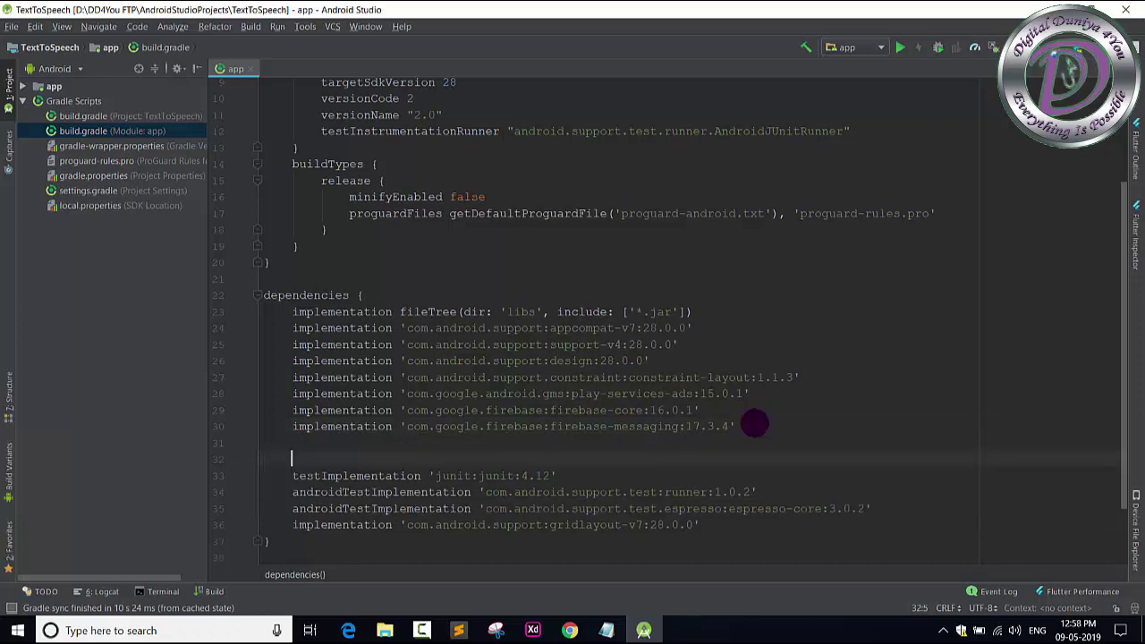